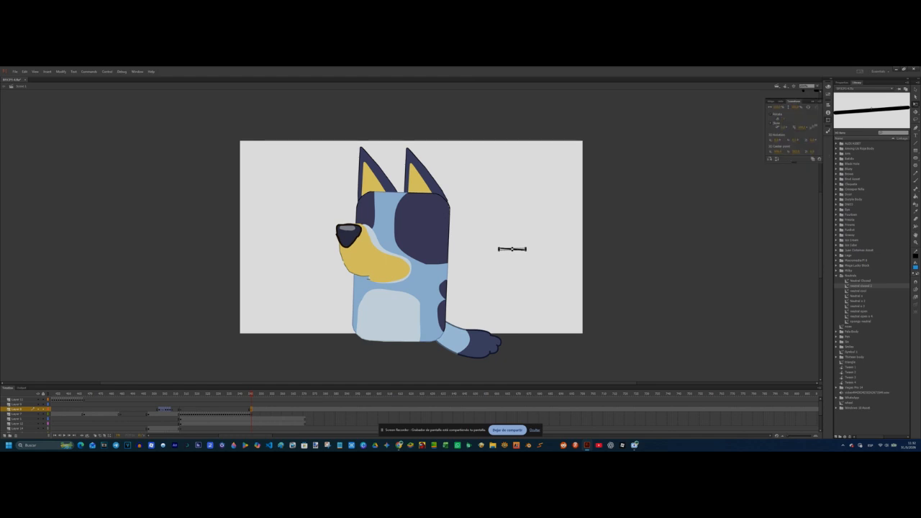
Step: Place the closed mouth symbol on the lower edge of the dog's yellow muzzle and adjust it there
{"action": "left_click_drag", "start_coordinate": [514, 250], "coordinate": [392, 279]}
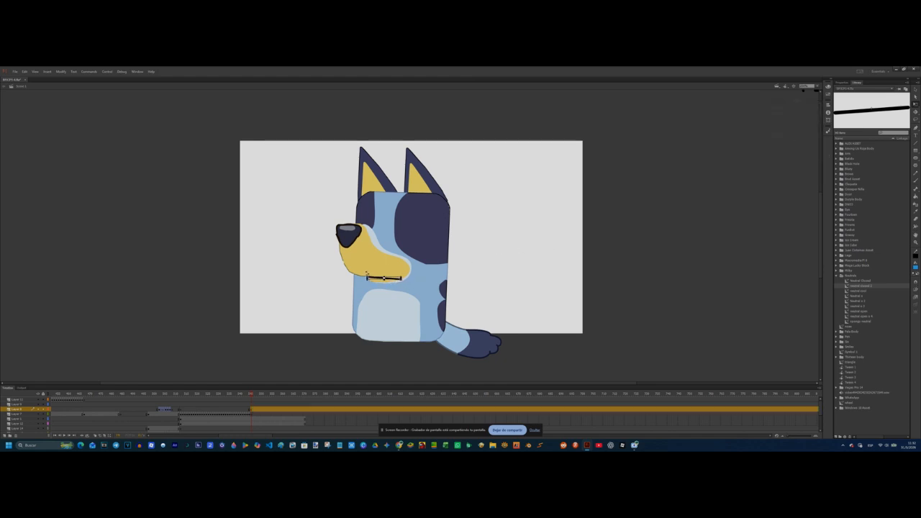
{"action": "left_click", "coordinate": [545, 230]}
{"action": "left_click", "coordinate": [818, 86]}
{"action": "left_click", "coordinate": [811, 121]}
{"action": "left_click_drag", "start_coordinate": [438, 323], "coordinate": [485, 325]}
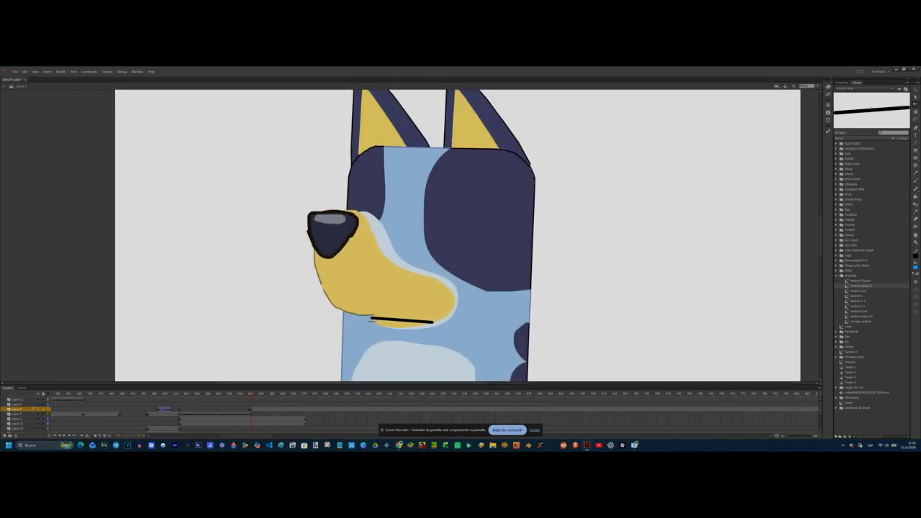
Step: Place the bored right-looking eye symbol from the library's eye folder on the dog's large dark face patch
{"action": "double_click", "coordinate": [841, 276]}
{"action": "double_click", "coordinate": [841, 209]}
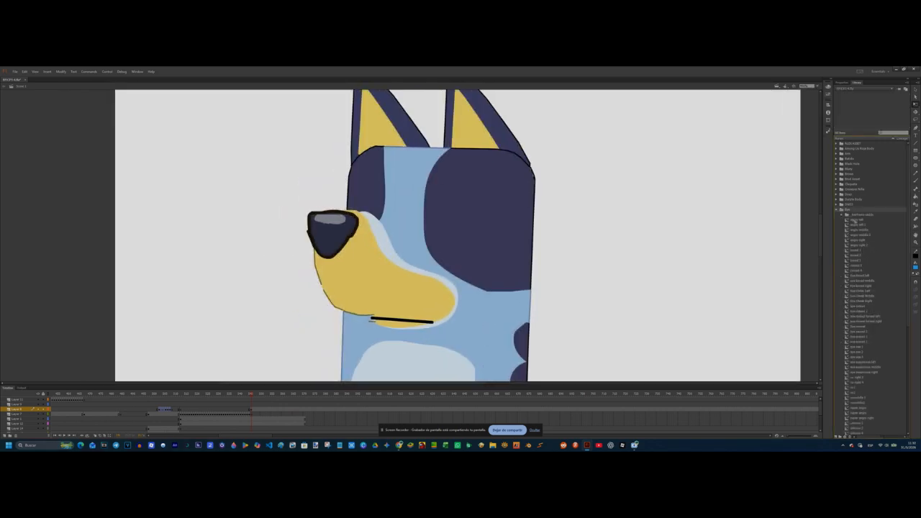
{"action": "left_click", "coordinate": [854, 220]}
{"action": "key", "text": "Down"}
{"action": "key", "text": "Down"}
{"action": "key", "text": "Down"}
{"action": "key", "text": "Down"}
{"action": "key", "text": "Down"}
{"action": "key", "text": "Down"}
{"action": "key", "text": "Down"}
{"action": "key", "text": "Down"}
{"action": "key", "text": "Down"}
{"action": "key", "text": "Down"}
{"action": "key", "text": "Down"}
{"action": "key", "text": "Down"}
{"action": "key", "text": "Down"}
{"action": "left_click_drag", "start_coordinate": [860, 286], "coordinate": [438, 228]}
Step: Duplicate the eye to make the second one beside the nose
{"action": "right_click", "coordinate": [377, 221]}
{"action": "left_click", "coordinate": [392, 242]}
{"action": "right_click", "coordinate": [266, 204]}
{"action": "left_click", "coordinate": [282, 213]}
{"action": "left_click", "coordinate": [536, 261]}
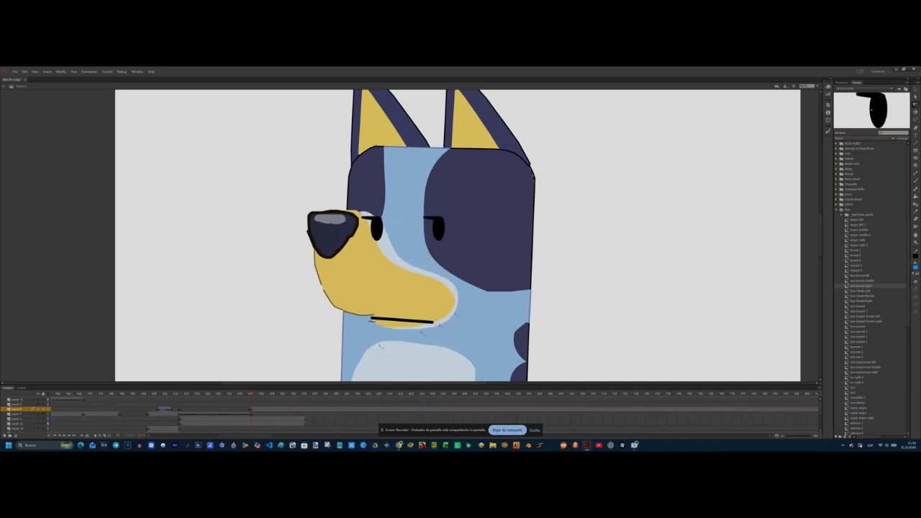
Step: Preview the library's arm symbols and place the bent left arm beside the dog's lower body
{"action": "double_click", "coordinate": [845, 209]}
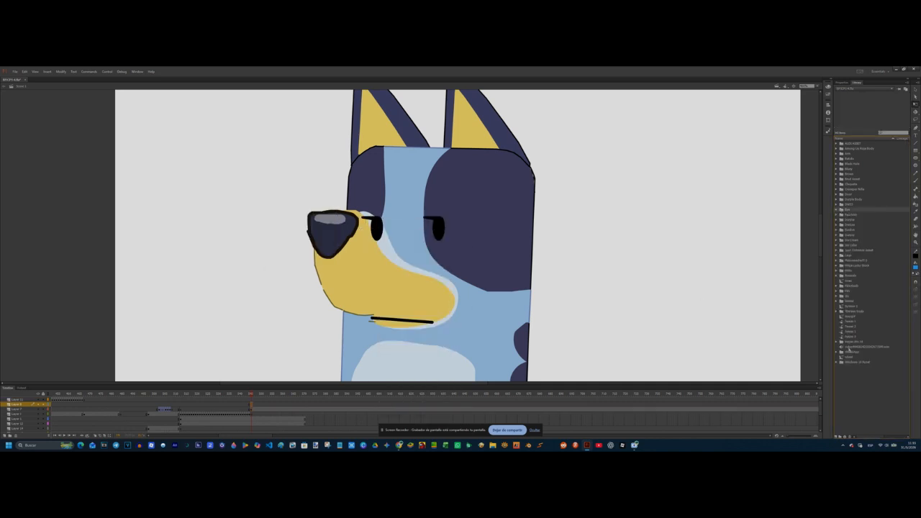
{"action": "double_click", "coordinate": [841, 153]}
{"action": "left_click", "coordinate": [874, 179]}
{"action": "left_click", "coordinate": [867, 210]}
{"action": "left_click", "coordinate": [860, 225]}
{"action": "scroll", "coordinate": [782, 203], "scroll_direction": "down", "scroll_amount": 3}
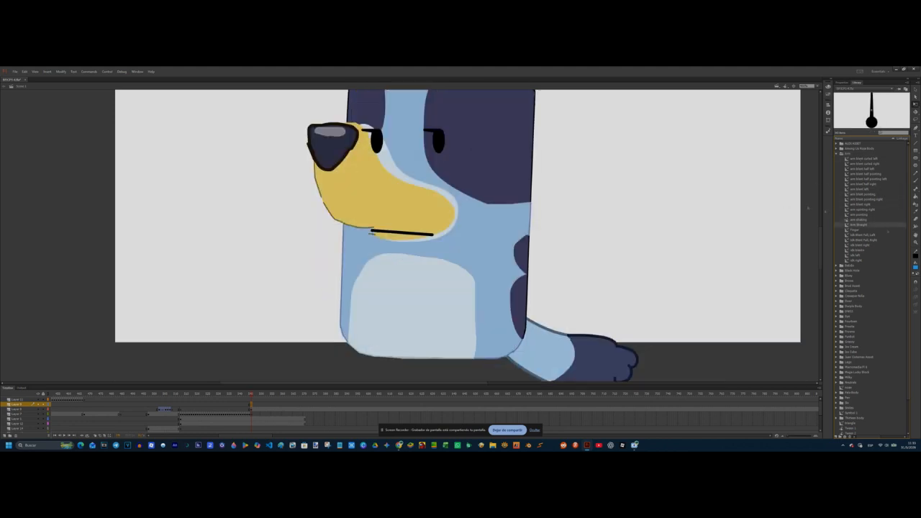
{"action": "left_click_drag", "start_coordinate": [852, 192], "coordinate": [713, 260]}
{"action": "left_click_drag", "start_coordinate": [711, 263], "coordinate": [321, 304]}
Step: Duplicate the arm, flip the copy horizontally and position the arms on both sides of the body
{"action": "right_click", "coordinate": [583, 303]}
{"action": "left_click", "coordinate": [605, 223]}
{"action": "right_click", "coordinate": [563, 318]}
{"action": "left_click", "coordinate": [581, 209]}
{"action": "left_click", "coordinate": [828, 121]}
{"action": "left_click", "coordinate": [804, 158]}
{"action": "left_click_drag", "start_coordinate": [384, 291], "coordinate": [389, 303]}
{"action": "left_click_drag", "start_coordinate": [376, 320], "coordinate": [281, 288]}
{"action": "key", "text": "ctrl+z"}
{"action": "left_click", "coordinate": [244, 277]}
Step: Swap the closed mouth for a round neutral mouth symbol just after the mouth layer's first pose
{"action": "scroll", "coordinate": [245, 277], "scroll_direction": "up", "scroll_amount": 3}
{"action": "left_click", "coordinate": [251, 408]}
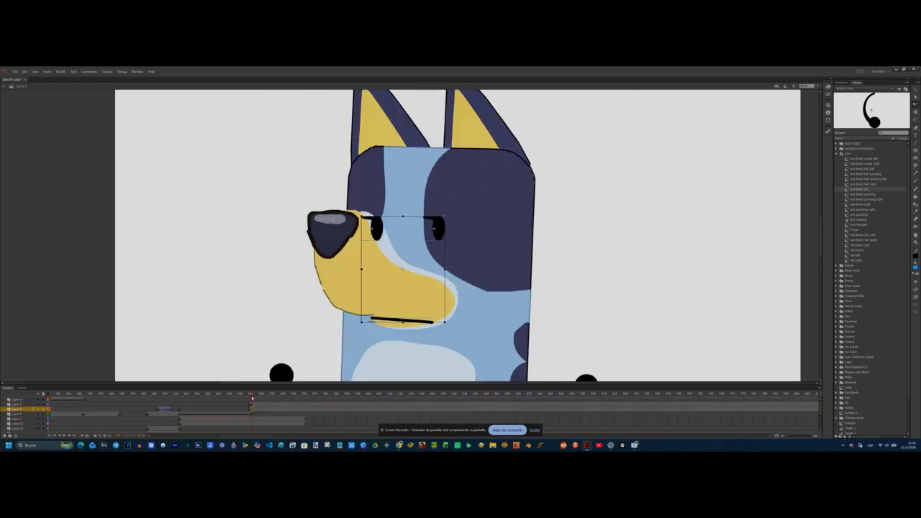
{"action": "left_click_drag", "start_coordinate": [225, 393], "coordinate": [253, 415]}
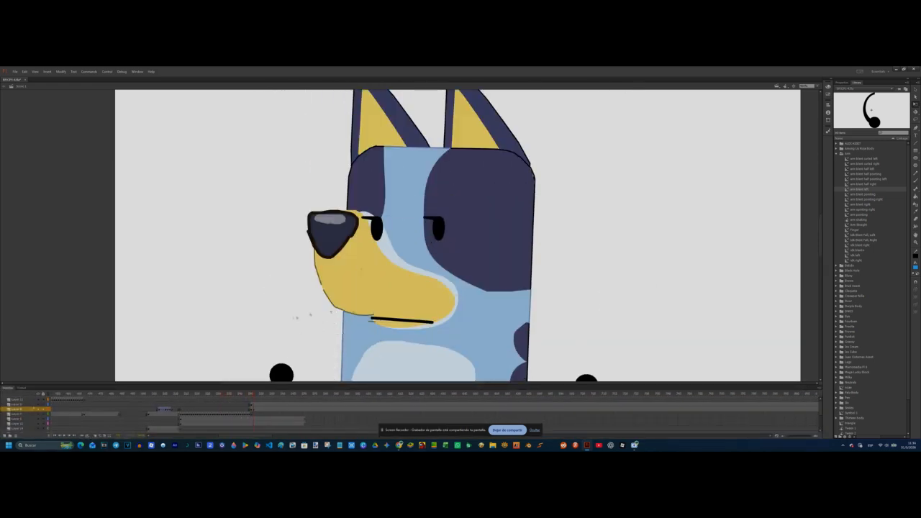
{"action": "right_click", "coordinate": [386, 320]}
{"action": "left_click", "coordinate": [415, 259]}
{"action": "scroll", "coordinate": [447, 288], "scroll_direction": "down", "scroll_amount": 1}
{"action": "left_click", "coordinate": [447, 295]}
{"action": "left_click", "coordinate": [515, 205]}
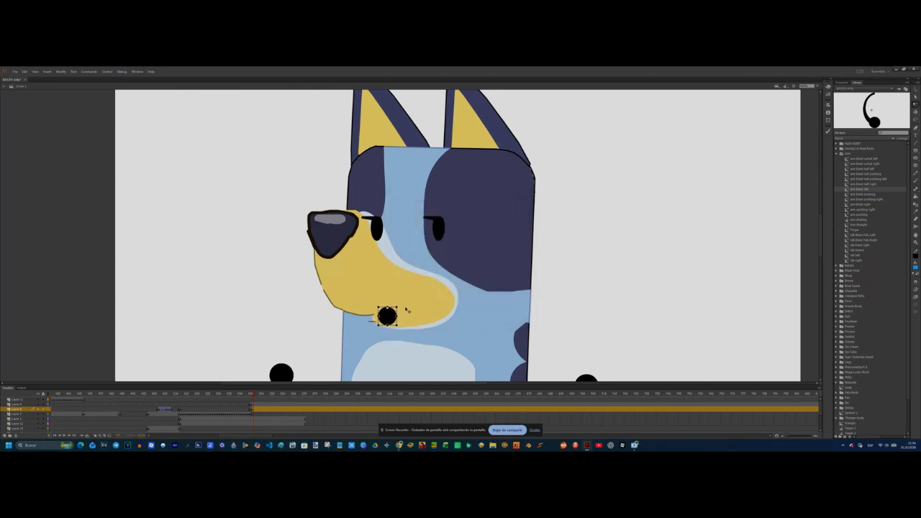
Step: Align the round mouth at the muzzle's edge and swap it for a smaller round mouth one pose further on
{"action": "left_click_drag", "start_coordinate": [253, 394], "coordinate": [253, 411]}
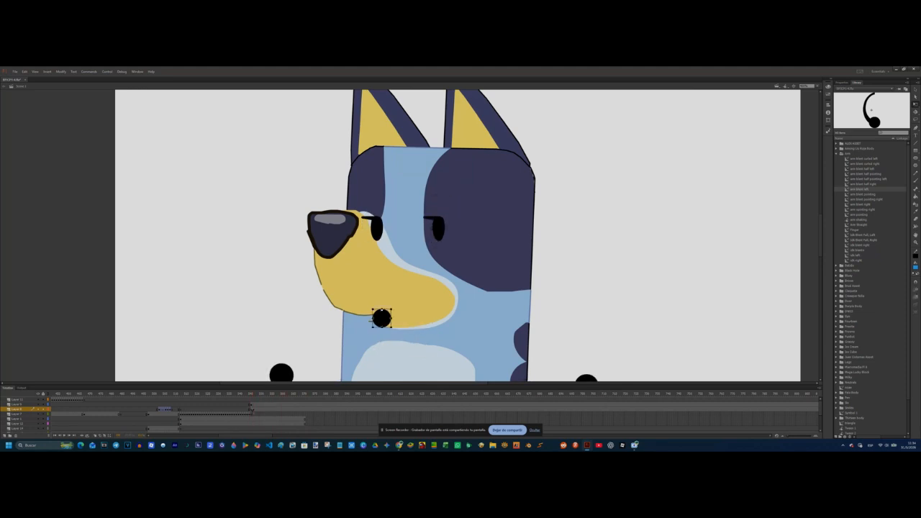
{"action": "key", "text": "period"}
{"action": "key", "text": "period"}
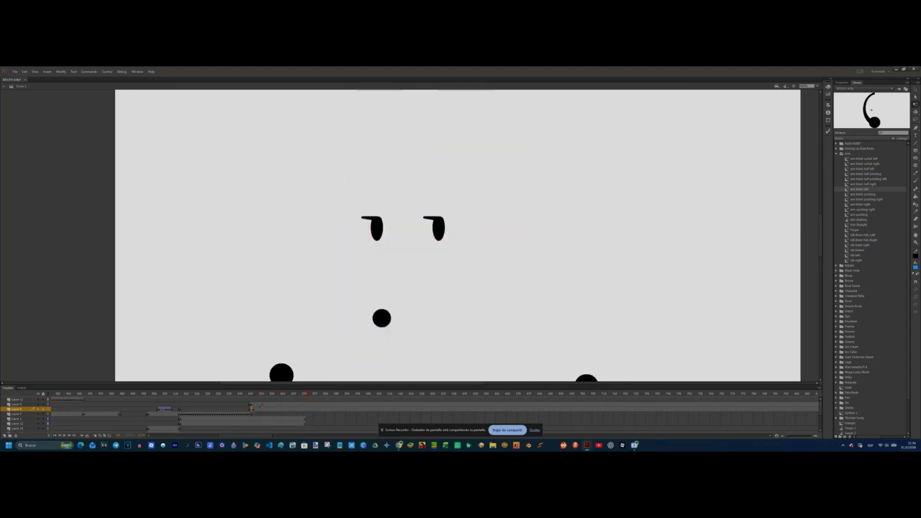
{"action": "key", "text": "comma"}
{"action": "right_click", "coordinate": [382, 322]}
{"action": "left_click", "coordinate": [414, 260]}
{"action": "left_click", "coordinate": [454, 298]}
{"action": "left_click", "coordinate": [516, 205]}
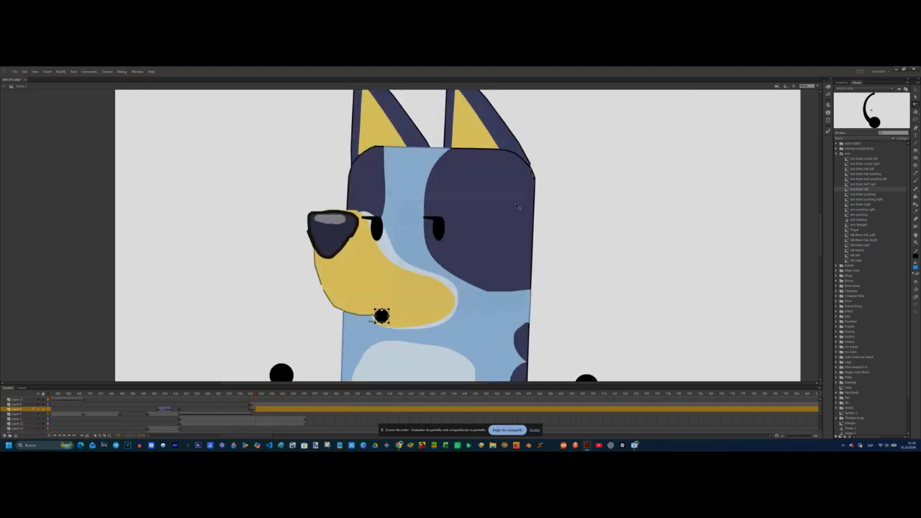
Step: Advance to the next mouth pose and swap the small round mouth for a symbol from another mouth folder
{"action": "mouse_move", "coordinate": [256, 394]}
{"action": "left_mouse_down"}
{"action": "mouse_move", "coordinate": [250, 401]}
{"action": "mouse_move", "coordinate": [258, 398]}
{"action": "left_mouse_up"}
{"action": "right_click", "coordinate": [384, 315]}
{"action": "left_click", "coordinate": [414, 254]}
{"action": "left_click", "coordinate": [426, 281]}
{"action": "scroll", "coordinate": [442, 282], "scroll_direction": "down", "scroll_amount": 2}
{"action": "scroll", "coordinate": [440, 273], "scroll_direction": "up", "scroll_amount": 1}
{"action": "double_click", "coordinate": [433, 215]}
{"action": "left_click", "coordinate": [451, 235]}
{"action": "key", "text": "Down"}
{"action": "key", "text": "Down"}
{"action": "key", "text": "Down"}
{"action": "key", "text": "Down"}
{"action": "key", "text": "Down"}
{"action": "key", "text": "Down"}
{"action": "key", "text": "Down"}
{"action": "key", "text": "Down"}
{"action": "key", "text": "Down"}
{"action": "key", "text": "Down"}
{"action": "key", "text": "Down"}
{"action": "key", "text": "Down"}
{"action": "left_click", "coordinate": [512, 205]}
Step: Nudge the swapped mouth into place on the muzzle across neighbouring frames
{"action": "left_click_drag", "start_coordinate": [391, 322], "coordinate": [399, 320]}
{"action": "left_click_drag", "start_coordinate": [248, 394], "coordinate": [258, 419]}
{"action": "left_click_drag", "start_coordinate": [387, 324], "coordinate": [389, 324]}
Step: Add a further mouth keyframe, swap in the next open mouth symbol and align it on the muzzle
{"action": "left_click_drag", "start_coordinate": [259, 394], "coordinate": [261, 405]}
{"action": "key", "text": "F6"}
{"action": "right_click", "coordinate": [392, 316]}
{"action": "left_click", "coordinate": [419, 284]}
{"action": "key", "text": "Down"}
{"action": "left_click", "coordinate": [512, 207]}
{"action": "left_click_drag", "start_coordinate": [261, 395], "coordinate": [260, 403]}
{"action": "left_click_drag", "start_coordinate": [388, 317], "coordinate": [388, 320]}
Step: Add another mouth keyframe and swap the dark red open mouth for a symbol from a different mouth folder
{"action": "key", "text": "F6"}
{"action": "left_click", "coordinate": [382, 319]}
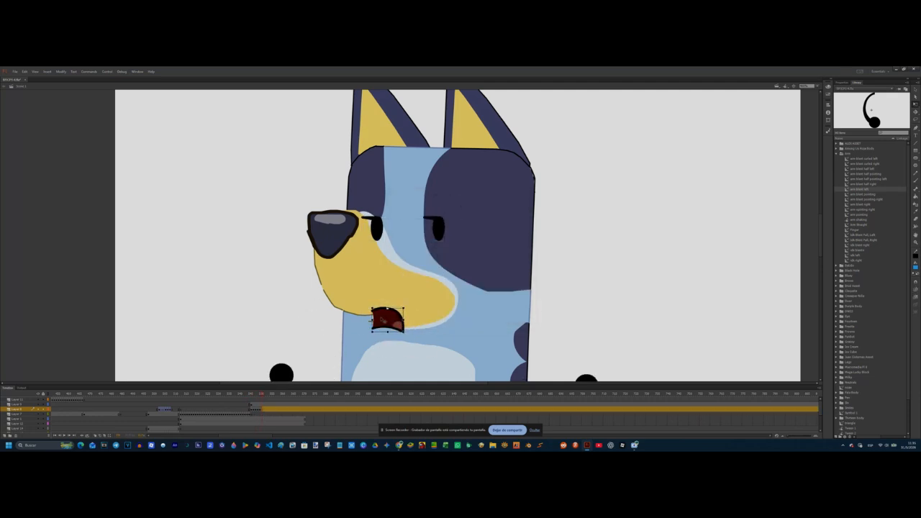
{"action": "right_click", "coordinate": [382, 319]}
{"action": "left_click", "coordinate": [409, 287]}
{"action": "key", "text": "Up"}
{"action": "key", "text": "Up"}
{"action": "key", "text": "Up"}
{"action": "key", "text": "Up"}
{"action": "key", "text": "Up"}
{"action": "key", "text": "Up"}
{"action": "key", "text": "Up"}
{"action": "key", "text": "Up"}
{"action": "key", "text": "Up"}
{"action": "key", "text": "Up"}
{"action": "key", "text": "Up"}
{"action": "key", "text": "Up"}
{"action": "key", "text": "Up"}
{"action": "key", "text": "Up"}
{"action": "key", "text": "Up"}
{"action": "key", "text": "Up"}
{"action": "key", "text": "Up"}
{"action": "key", "text": "Up"}
{"action": "key", "text": "Up"}
{"action": "key", "text": "Up"}
{"action": "scroll", "coordinate": [435, 268], "scroll_direction": "up", "scroll_amount": 4}
{"action": "double_click", "coordinate": [434, 265]}
{"action": "scroll", "coordinate": [434, 292], "scroll_direction": "down", "scroll_amount": 2}
{"action": "left_click", "coordinate": [434, 293]}
{"action": "left_click", "coordinate": [516, 205]}
Step: Insert one more keyframe on the mouth layer and swap in a neutral mouth symbol
{"action": "left_click_drag", "start_coordinate": [261, 395], "coordinate": [304, 394]}
{"action": "key", "text": "F6"}
{"action": "right_click", "coordinate": [381, 318]}
{"action": "left_click", "coordinate": [410, 286]}
{"action": "left_click", "coordinate": [448, 302]}
{"action": "left_click", "coordinate": [516, 205]}
Step: Insert blank keyframes on the mouth layer and the eyes-and-arms layer where the dog's body layer ends
{"action": "left_click", "coordinate": [308, 409]}
{"action": "key", "text": "F7"}
{"action": "left_click", "coordinate": [308, 404]}
{"action": "key", "text": "F7"}
Step: Add keyframes to the eyes-and-arms layer and the mouth layer, and swap the mouth symbol at the new pose
{"action": "left_click", "coordinate": [257, 409]}
{"action": "left_click", "coordinate": [255, 405]}
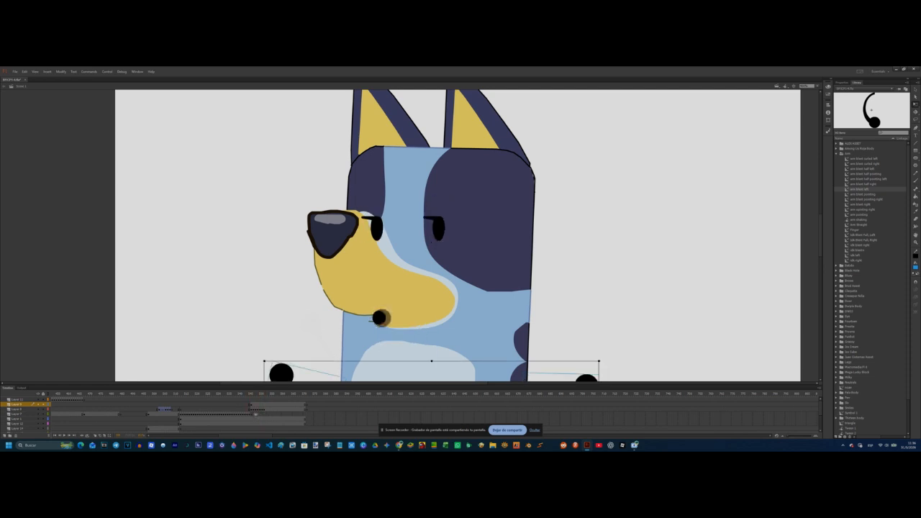
{"action": "key", "text": "F6"}
{"action": "left_click", "coordinate": [267, 409]}
{"action": "key", "text": "F6"}
{"action": "key", "text": "s"}
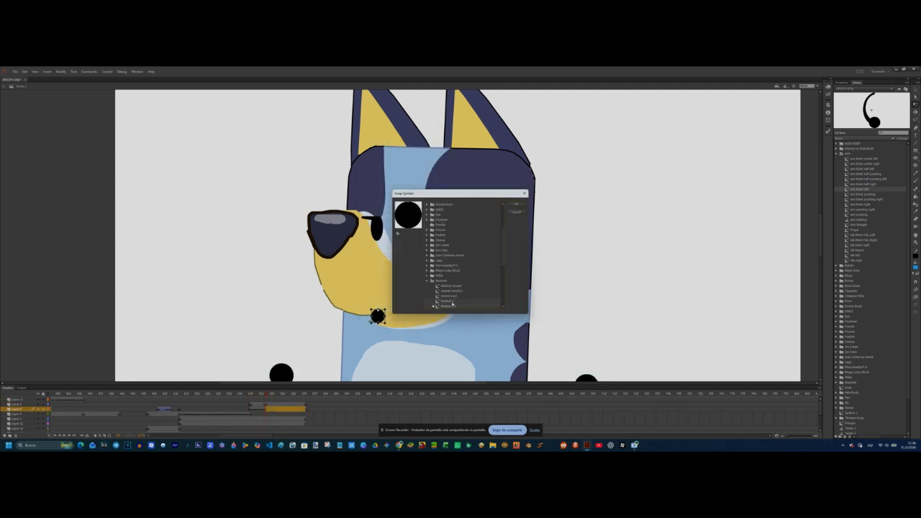
{"action": "left_click", "coordinate": [516, 205]}
Step: Add a keyframe to the body layer and scale the dog up into a close-up of its muzzle
{"action": "left_click", "coordinate": [817, 86]}
{"action": "left_click", "coordinate": [809, 116]}
{"action": "left_click", "coordinate": [267, 419]}
{"action": "key", "text": "F6"}
{"action": "left_click", "coordinate": [266, 424]}
{"action": "left_click", "coordinate": [493, 162]}
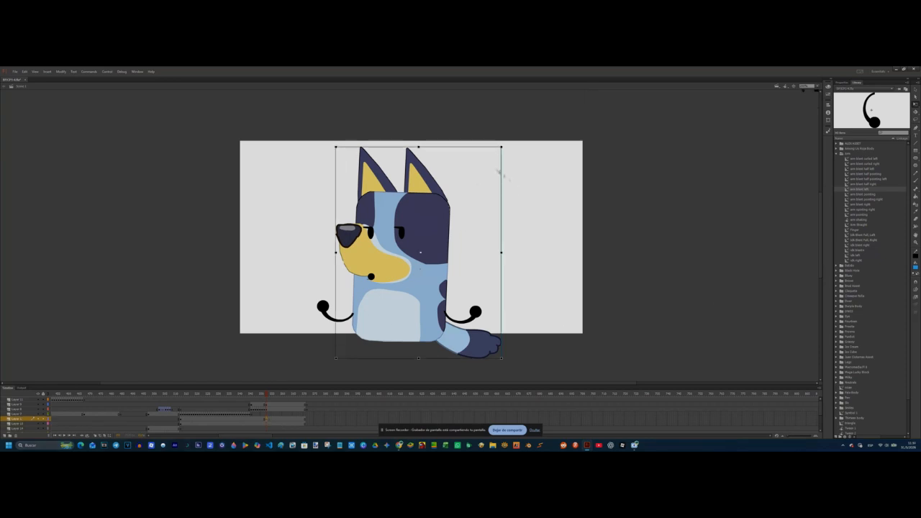
{"action": "left_click_drag", "start_coordinate": [502, 147], "coordinate": [561, 71]}
{"action": "left_click", "coordinate": [818, 87]}
{"action": "left_click", "coordinate": [809, 111]}
{"action": "left_click_drag", "start_coordinate": [177, 167], "coordinate": [210, 123]}
{"action": "left_click_drag", "start_coordinate": [143, 192], "coordinate": [167, 192]}
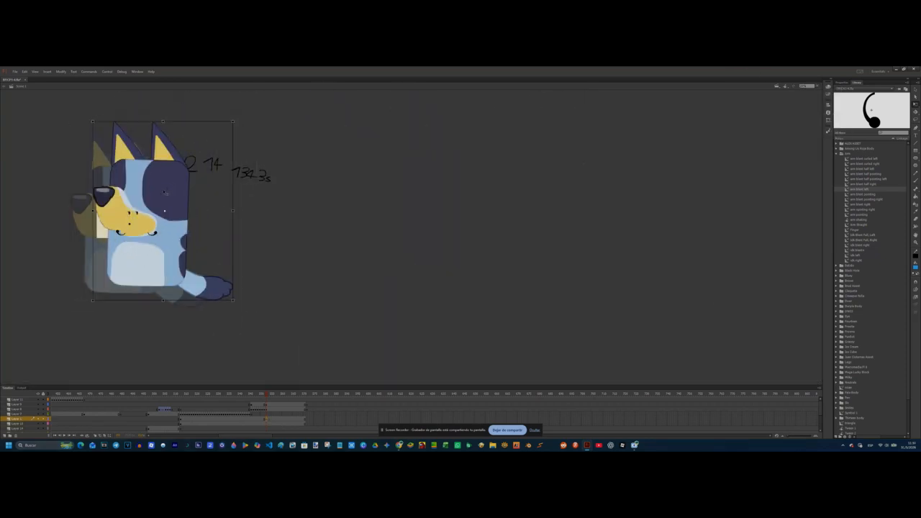
{"action": "left_click_drag", "start_coordinate": [234, 129], "coordinate": [246, 112]}
{"action": "left_click", "coordinate": [251, 374]}
Step: Delete the eyes and arms from the close-up part of the scene
{"action": "left_click", "coordinate": [267, 405]}
{"action": "left_click", "coordinate": [267, 409]}
{"action": "left_click", "coordinate": [266, 410]}
{"action": "left_click", "coordinate": [267, 405]}
{"action": "key", "text": "Delete"}
Step: Scale and position the mouth to fit the enlarged muzzle in the close-up
{"action": "left_click", "coordinate": [267, 409]}
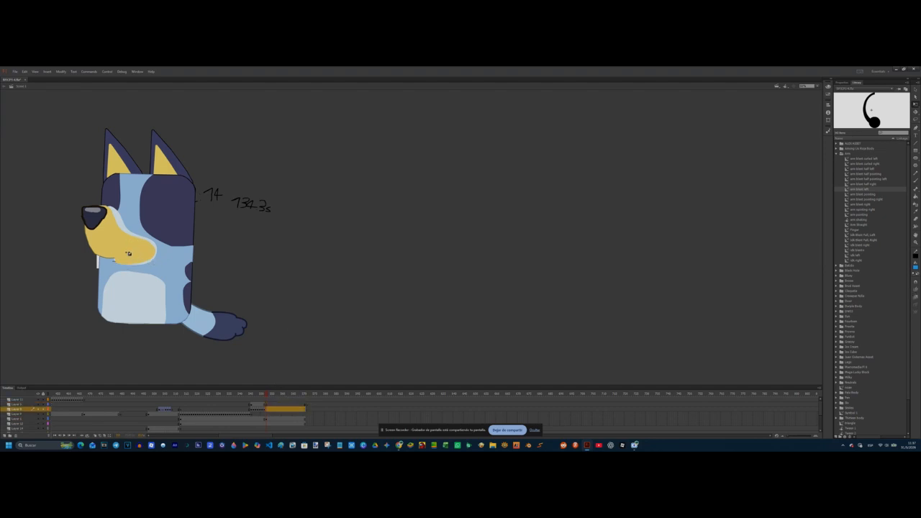
{"action": "left_click", "coordinate": [816, 86]}
{"action": "left_click", "coordinate": [813, 129]}
{"action": "left_click_drag", "start_coordinate": [416, 241], "coordinate": [378, 279]}
{"action": "left_click_drag", "start_coordinate": [369, 261], "coordinate": [378, 254]}
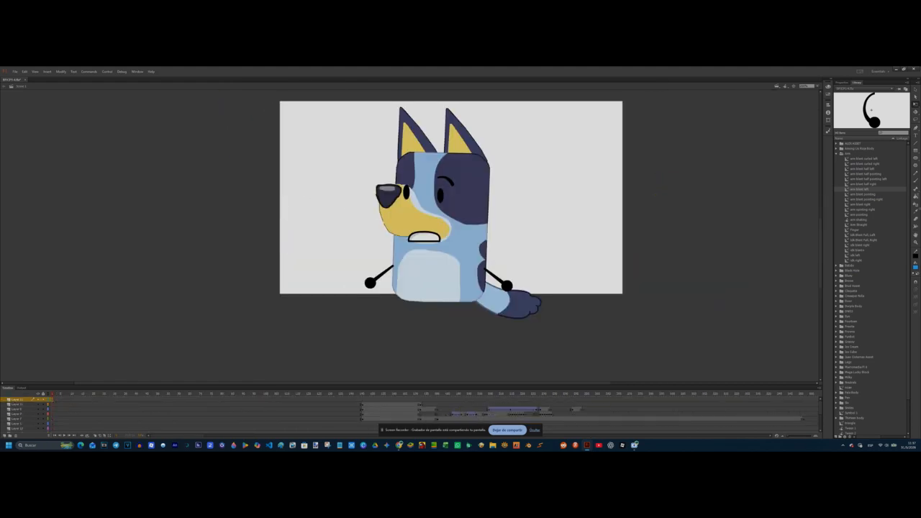
Step: Change the fill colour to a near-white shade
{"action": "left_click", "coordinate": [915, 266]}
{"action": "left_click", "coordinate": [863, 302]}
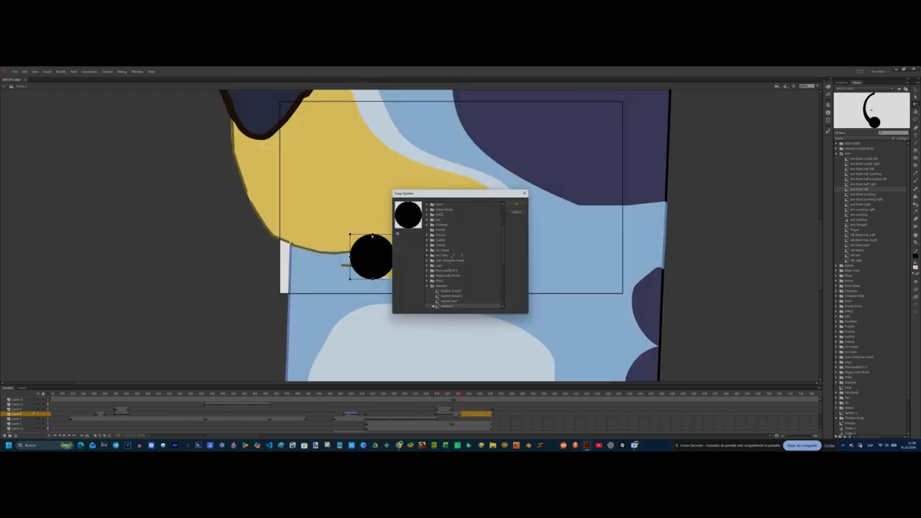
Step: Swap the close-up mouth for the half-oval mouth showing teeth and align it on the muzzle
{"action": "double_click", "coordinate": [441, 286]}
{"action": "double_click", "coordinate": [440, 234]}
{"action": "left_click", "coordinate": [451, 282]}
{"action": "left_click", "coordinate": [450, 306]}
{"action": "left_click", "coordinate": [516, 203]}
{"action": "left_click_drag", "start_coordinate": [404, 251], "coordinate": [436, 252]}
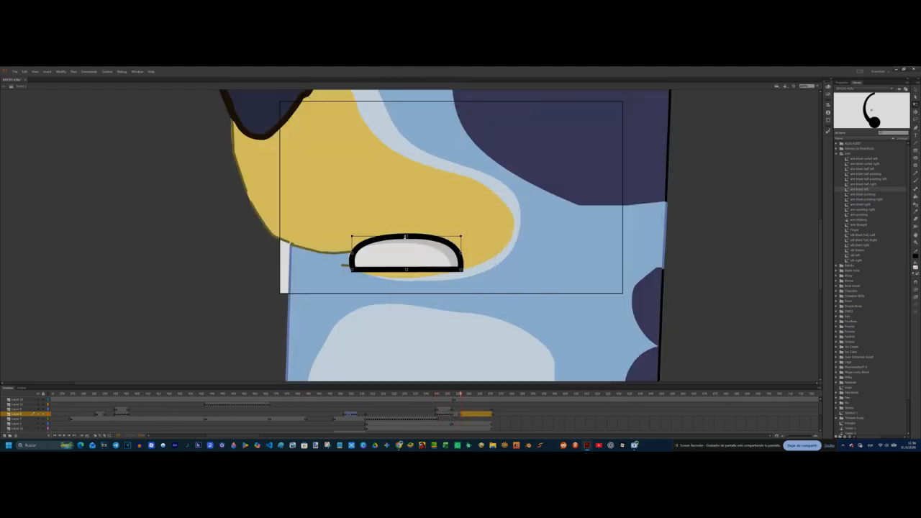
Step: Add a keyframe in the close-up and swap the toothed mouth for its slightly taller variant
{"action": "key", "text": "F6"}
{"action": "right_click", "coordinate": [415, 264]}
{"action": "left_click", "coordinate": [440, 203]}
{"action": "left_click", "coordinate": [451, 281]}
{"action": "left_click", "coordinate": [516, 204]}
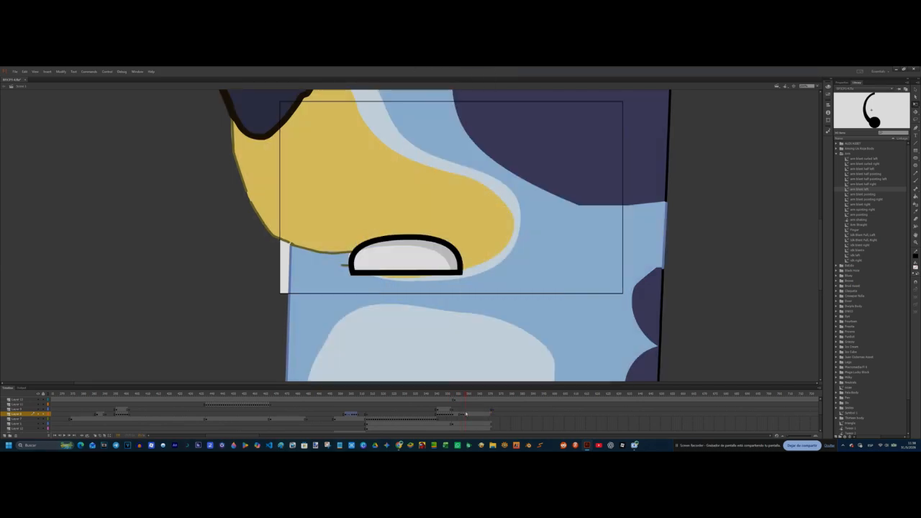
Step: Add the following close-up keyframe, undo the stray mouth edit and swap the taller toothed mouth symbol
{"action": "key", "text": "F6"}
{"action": "right_click", "coordinate": [420, 280]}
{"action": "right_click", "coordinate": [407, 243]}
{"action": "left_click", "coordinate": [422, 265]}
{"action": "key", "text": "ctrl+z"}
{"action": "right_click", "coordinate": [422, 270]}
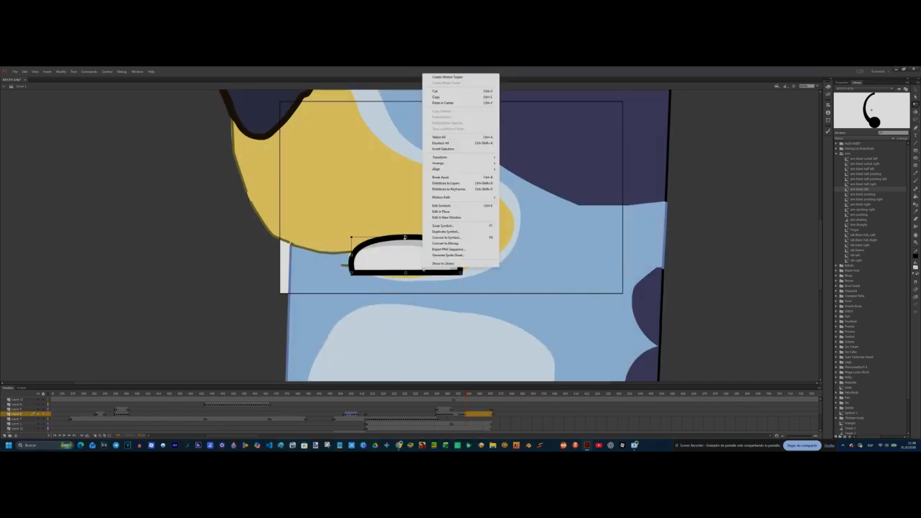
{"action": "left_click", "coordinate": [441, 208]}
{"action": "left_click", "coordinate": [516, 205]}
Step: Add another close-up keyframe and swap in the next mouth shape for the dog's speech
{"action": "key", "text": "F6"}
{"action": "right_click", "coordinate": [412, 264]}
{"action": "left_click", "coordinate": [442, 224]}
{"action": "left_click", "coordinate": [451, 305]}
{"action": "left_click", "coordinate": [515, 204]}
Step: Add the last close-up keyframe and swap in the wide open red mouth with a tongue
{"action": "key", "text": "F6"}
{"action": "right_click", "coordinate": [415, 271]}
{"action": "left_click", "coordinate": [442, 216]}
{"action": "left_click", "coordinate": [451, 298]}
{"action": "left_click", "coordinate": [517, 203]}
Step: Turn the top layer with the stage outline into a guide layer and test the movie
{"action": "right_click", "coordinate": [20, 400]}
{"action": "left_click", "coordinate": [41, 328]}
{"action": "key", "text": "ctrl+Return"}
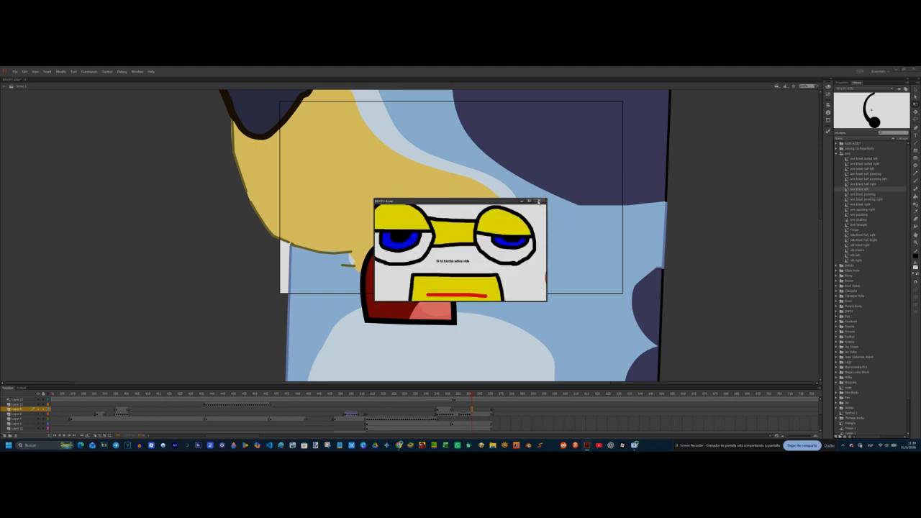
Step: Close the test movie and swap the dog's wide open red mouth for the white domed teeth mouth in the close-up
{"action": "left_click", "coordinate": [538, 201]}
{"action": "right_click", "coordinate": [450, 320]}
{"action": "left_click", "coordinate": [472, 253]}
{"action": "left_click", "coordinate": [456, 279]}
{"action": "left_click", "coordinate": [515, 204]}
{"action": "key", "text": "comma"}
{"action": "key", "text": "period"}
Step: Swap the domed mouth for the neighbouring mouth symbol and insert a keyframe for the following mouth pose
{"action": "right_click", "coordinate": [431, 266]}
{"action": "left_click", "coordinate": [454, 200]}
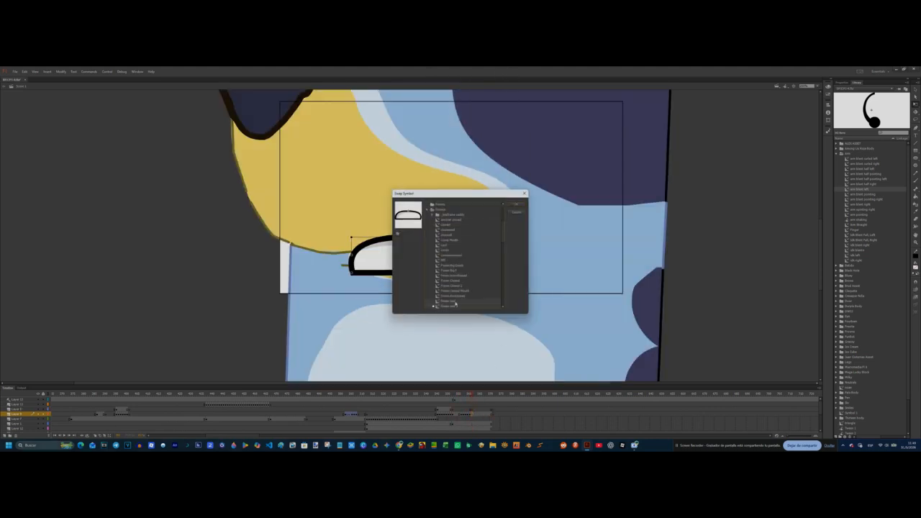
{"action": "left_click", "coordinate": [456, 300]}
{"action": "left_click", "coordinate": [515, 204]}
{"action": "right_click", "coordinate": [442, 236]}
{"action": "right_click", "coordinate": [439, 260]}
{"action": "key", "text": "period"}
{"action": "key", "text": "F6"}
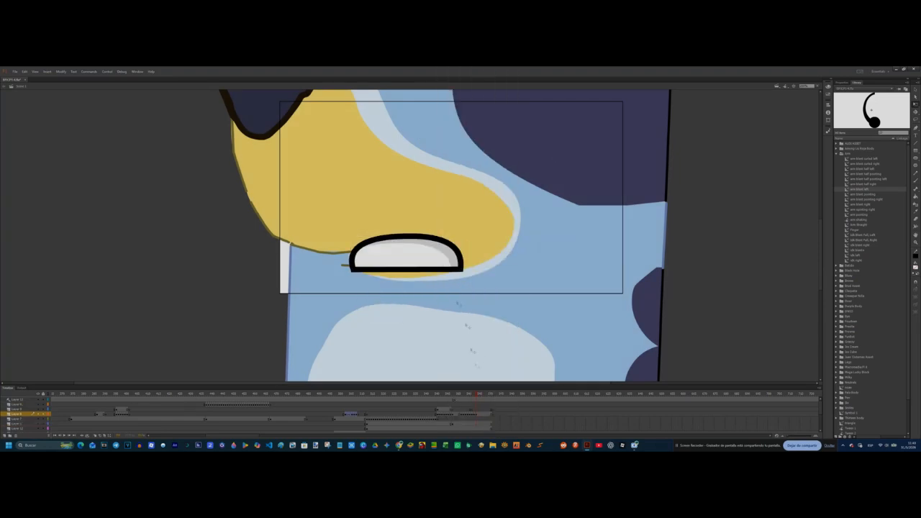
Step: Swap in the next mouth symbol on the new close-up keyframe, compare it with the previous frame and add another keyframe
{"action": "right_click", "coordinate": [434, 265]}
{"action": "left_click", "coordinate": [457, 199]}
{"action": "double_click", "coordinate": [459, 307]}
{"action": "key", "text": "comma"}
{"action": "key", "text": "period"}
{"action": "key", "text": "period"}
{"action": "key", "text": "F6"}
Step: Swap the close-up mouth symbol again to continue the speech and insert the keyframe that follows
{"action": "right_click", "coordinate": [432, 265]}
{"action": "left_click", "coordinate": [456, 200]}
{"action": "key", "text": "comma"}
{"action": "key", "text": "period"}
{"action": "key", "text": "period"}
{"action": "key", "text": "F6"}
Step: Change the mouth to a different symbol from the same folder and insert a keyframe two frames further on
{"action": "right_click", "coordinate": [426, 264]}
{"action": "left_click", "coordinate": [452, 199]}
{"action": "left_click", "coordinate": [457, 306]}
{"action": "left_click", "coordinate": [515, 205]}
{"action": "key", "text": "period"}
{"action": "key", "text": "period"}
{"action": "key", "text": "F6"}
Step: Swap the mouth symbol on the last keyframe of the close-up speech sequence
{"action": "right_click", "coordinate": [425, 264]}
{"action": "left_click", "coordinate": [451, 204]}
{"action": "key", "text": "Escape"}
{"action": "right_click", "coordinate": [421, 277]}
{"action": "left_click", "coordinate": [448, 213]}
{"action": "double_click", "coordinate": [457, 305]}
{"action": "key", "text": "period"}
{"action": "left_click", "coordinate": [444, 295]}
Step: Add the black text ":/" on the blank frame after the close-up and give it a rounder font
{"action": "left_click_drag", "start_coordinate": [482, 395], "coordinate": [494, 417]}
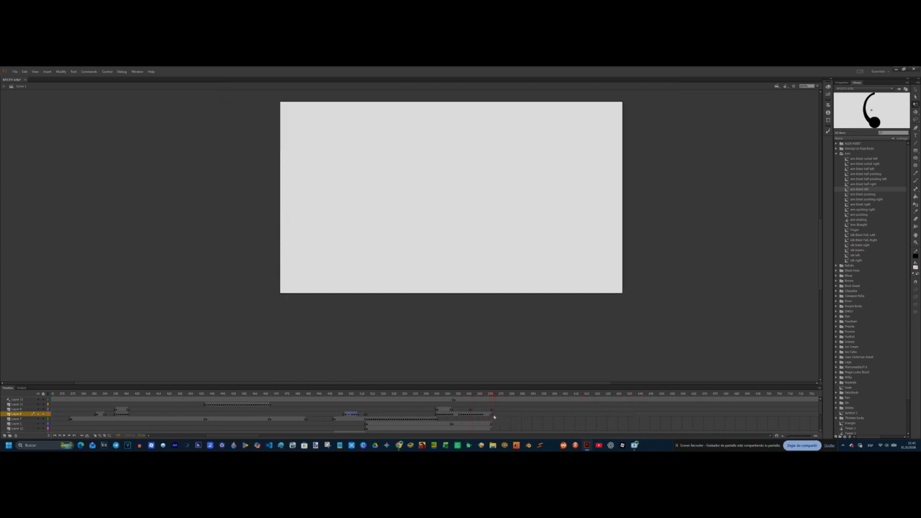
{"action": "left_click", "coordinate": [915, 267]}
{"action": "left_click", "coordinate": [838, 284]}
{"action": "key", "text": "t"}
{"action": "left_click", "coordinate": [480, 177]}
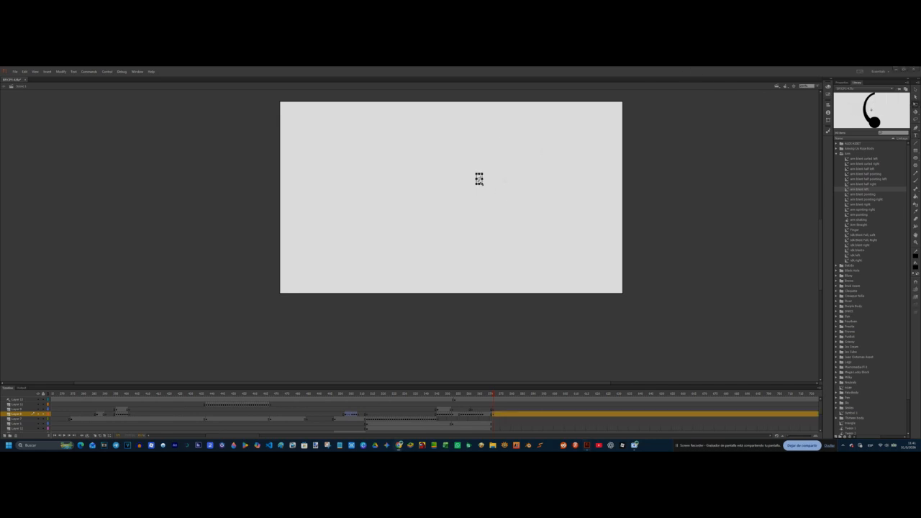
{"action": "type", "text": ":/"}
{"action": "left_click", "coordinate": [896, 118]}
{"action": "scroll", "coordinate": [838, 173], "scroll_direction": "down", "scroll_amount": 15}
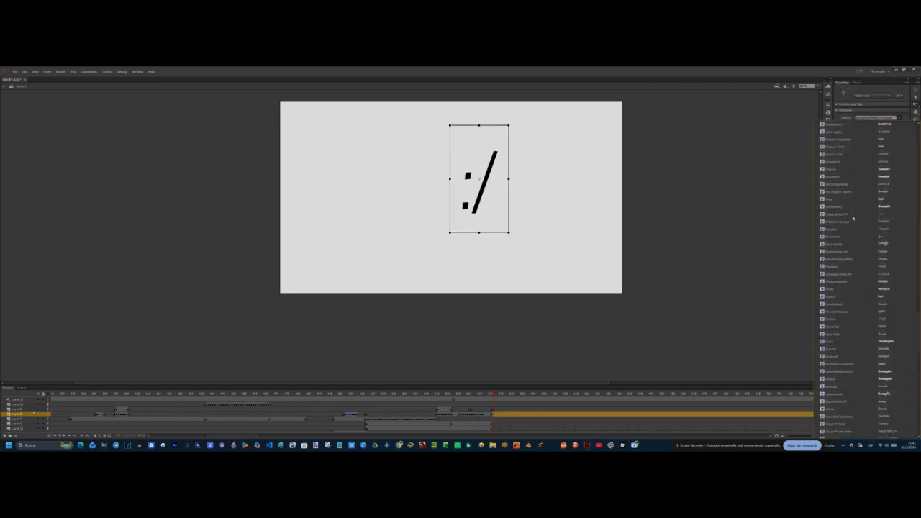
{"action": "scroll", "coordinate": [834, 173], "scroll_direction": "up", "scroll_amount": 2}
{"action": "left_click", "coordinate": [834, 160]}
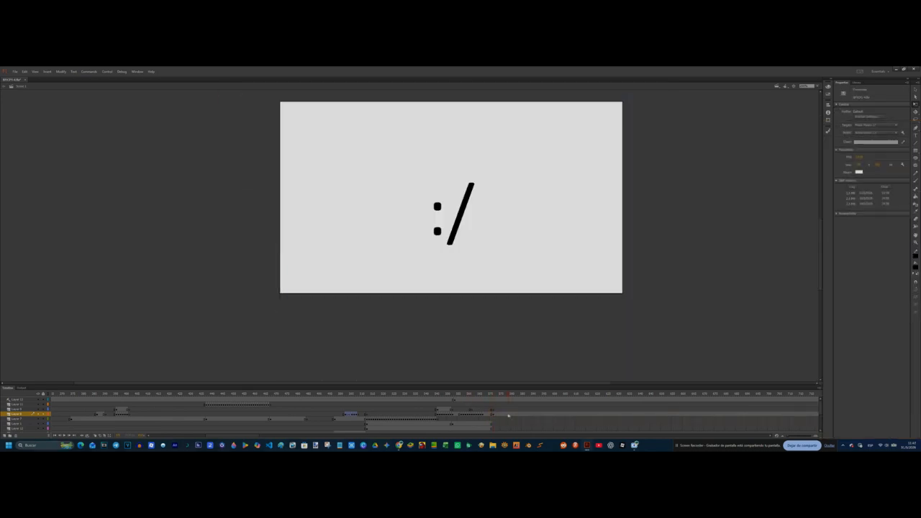
Step: Insert a keyframe further along the timeline and delete the ":/" text from it
{"action": "key", "text": "F6"}
{"action": "left_click", "coordinate": [466, 237]}
{"action": "key", "text": "Delete"}
Step: Break apart the ":/" text on its first keyframe and undo the stray move of its pieces
{"action": "left_click", "coordinate": [492, 413]}
{"action": "left_click", "coordinate": [457, 229]}
{"action": "key", "text": "ctrl+b"}
{"action": "left_click", "coordinate": [500, 394]}
{"action": "left_click", "coordinate": [457, 233]}
{"action": "left_click", "coordinate": [532, 231]}
{"action": "left_click_drag", "start_coordinate": [463, 221], "coordinate": [475, 239]}
{"action": "key", "text": "ctrl+z"}
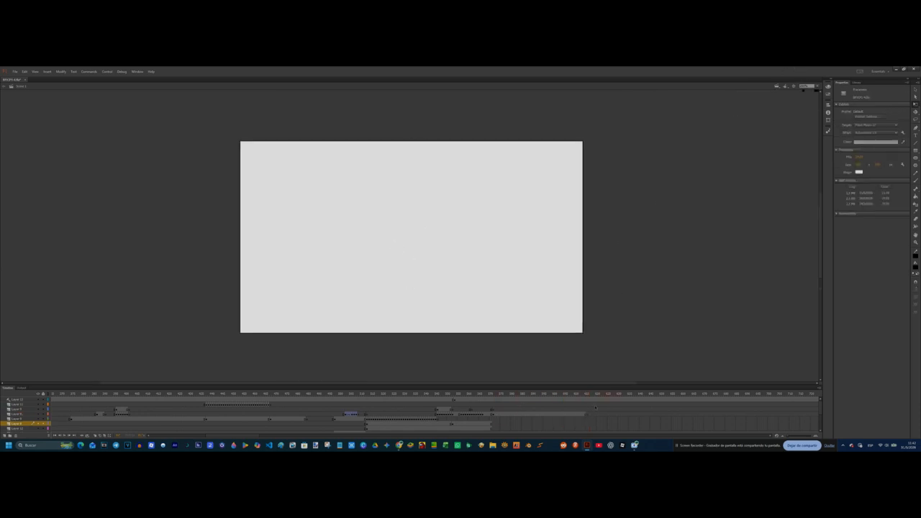
Step: Brush a black outline of a standing dog with ears, face, belly, markings, arms, tail and legs on the empty keyframe
{"action": "key", "text": "b"}
{"action": "mouse_move", "coordinate": [391, 191]}
{"action": "left_mouse_down"}
{"action": "mouse_move", "coordinate": [430, 293]}
{"action": "mouse_move", "coordinate": [394, 191]}
{"action": "mouse_move", "coordinate": [375, 200]}
{"action": "left_mouse_up"}
{"action": "key", "text": "ctrl+z"}
{"action": "key", "text": "ctrl+z"}
{"action": "mouse_move", "coordinate": [433, 320]}
{"action": "left_mouse_down"}
{"action": "mouse_move", "coordinate": [387, 319]}
{"action": "mouse_move", "coordinate": [352, 192]}
{"action": "mouse_move", "coordinate": [440, 189]}
{"action": "mouse_move", "coordinate": [430, 321]}
{"action": "left_mouse_up"}
{"action": "left_click_drag", "start_coordinate": [372, 317], "coordinate": [370, 331]}
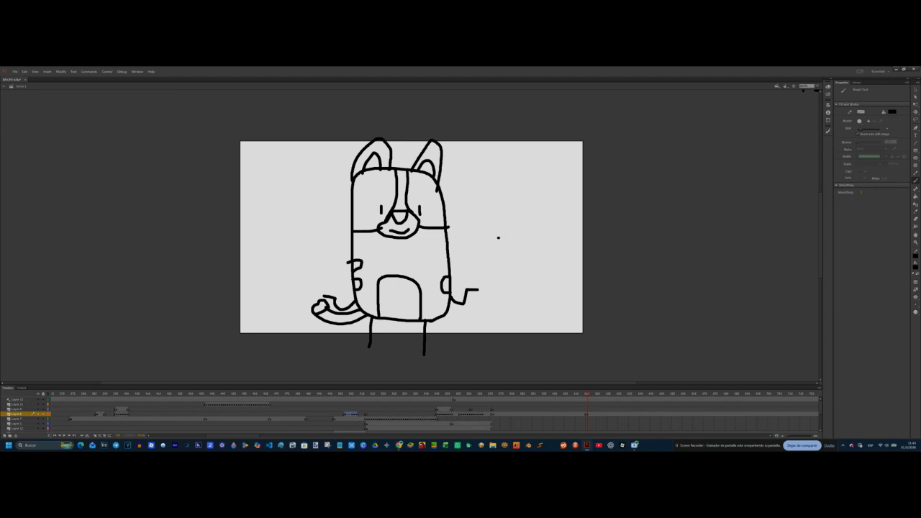
Step: Add the text "Okey mañana" with an emoji beside the dog's head and resize it
{"action": "left_click", "coordinate": [916, 135]}
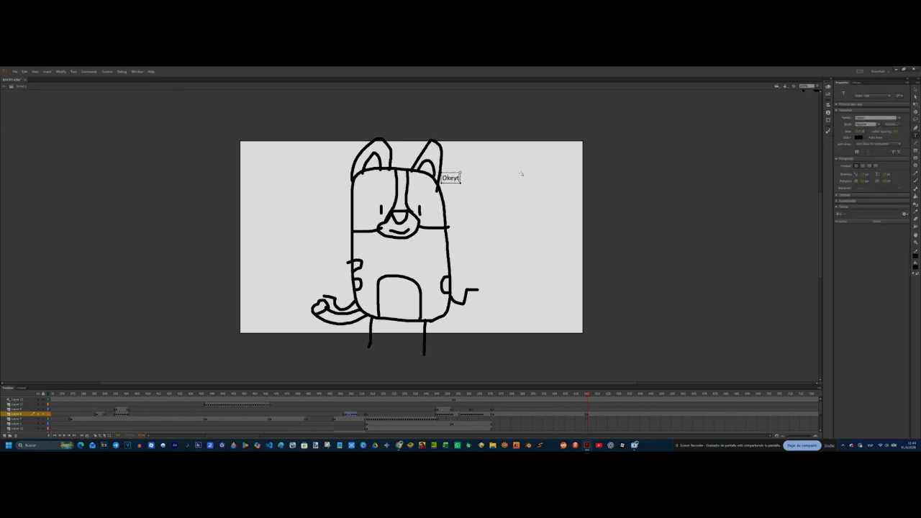
{"action": "key", "text": "super+period"}
{"action": "left_click", "coordinate": [837, 388]}
{"action": "left_click", "coordinate": [916, 104]}
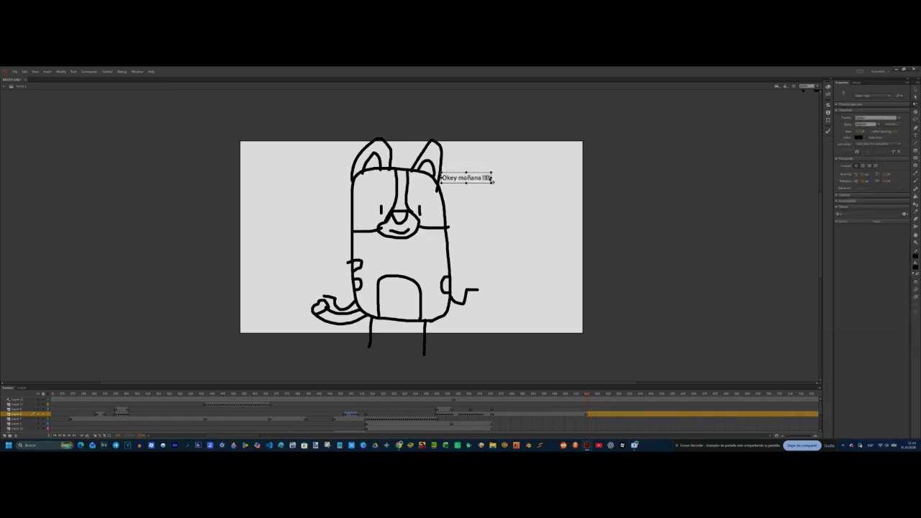
{"action": "left_click_drag", "start_coordinate": [484, 182], "coordinate": [505, 189]}
{"action": "left_click_drag", "start_coordinate": [491, 180], "coordinate": [514, 182]}
Step: Draw a purple circle without an outline beside the dog as a lobe of a heart
{"action": "left_click", "coordinate": [915, 157]}
{"action": "left_click", "coordinate": [915, 256]}
{"action": "left_click", "coordinate": [902, 262]}
{"action": "left_click", "coordinate": [915, 267]}
{"action": "left_click", "coordinate": [847, 322]}
{"action": "mouse_move", "coordinate": [493, 226]}
{"action": "left_mouse_down"}
{"action": "mouse_move", "coordinate": [517, 248]}
{"action": "mouse_move", "coordinate": [521, 237]}
{"action": "mouse_move", "coordinate": [573, 291]}
{"action": "mouse_move", "coordinate": [581, 269]}
{"action": "mouse_move", "coordinate": [581, 277]}
{"action": "left_mouse_up"}
{"action": "left_click", "coordinate": [915, 104]}
{"action": "left_click", "coordinate": [504, 237]}
{"action": "left_click", "coordinate": [613, 247]}
Step: Draw a purple square for the heart's point and undo the freehand attempts to place it
{"action": "left_click", "coordinate": [915, 150]}
{"action": "left_click", "coordinate": [916, 104]}
{"action": "left_click", "coordinate": [560, 277]}
{"action": "left_click", "coordinate": [626, 263]}
{"action": "left_click_drag", "start_coordinate": [559, 226], "coordinate": [546, 309]}
{"action": "left_click_drag", "start_coordinate": [528, 249], "coordinate": [559, 312]}
{"action": "left_click", "coordinate": [583, 271]}
{"action": "key", "text": "ctrl+z"}
{"action": "key", "text": "ctrl+z"}
{"action": "key", "text": "ctrl+z"}
{"action": "key", "text": "ctrl+z"}
{"action": "key", "text": "ctrl+z"}
Step: Rotate the square by 45 degrees and fit it to the heart's lobes, undoing the last change
{"action": "left_click", "coordinate": [828, 120]}
{"action": "left_click", "coordinate": [783, 119]}
{"action": "type", "text": "45"}
{"action": "key", "text": "Return"}
{"action": "mouse_move", "coordinate": [520, 308]}
{"action": "left_mouse_down"}
{"action": "mouse_move", "coordinate": [564, 251]}
{"action": "mouse_move", "coordinate": [563, 227]}
{"action": "left_mouse_up"}
{"action": "left_click", "coordinate": [543, 256]}
{"action": "left_click_drag", "start_coordinate": [529, 254], "coordinate": [559, 310]}
{"action": "left_click", "coordinate": [589, 268]}
{"action": "key", "text": "ctrl+z"}
Step: Zoom in on the heart, draw a small rectangle across its pieces and delete the surplus parts
{"action": "left_click", "coordinate": [817, 87]}
{"action": "left_click", "coordinate": [813, 133]}
{"action": "right_click", "coordinate": [422, 228]}
{"action": "left_click", "coordinate": [435, 247]}
{"action": "left_click", "coordinate": [914, 151]}
{"action": "mouse_move", "coordinate": [395, 215]}
{"action": "left_mouse_down"}
{"action": "mouse_move", "coordinate": [423, 242]}
{"action": "mouse_move", "coordinate": [415, 223]}
{"action": "mouse_move", "coordinate": [427, 211]}
{"action": "mouse_move", "coordinate": [430, 220]}
{"action": "left_mouse_up"}
{"action": "left_click", "coordinate": [915, 105]}
{"action": "left_click", "coordinate": [398, 223]}
{"action": "left_click", "coordinate": [433, 208]}
{"action": "left_click", "coordinate": [403, 221]}
{"action": "left_click_drag", "start_coordinate": [398, 267], "coordinate": [361, 175]}
{"action": "key", "text": "Delete"}
Step: Fit the pieces together into a purple heart and place it at the end of the "Okey mañana" text
{"action": "left_click", "coordinate": [410, 221]}
{"action": "left_click_drag", "start_coordinate": [426, 195], "coordinate": [357, 158]}
{"action": "left_click", "coordinate": [395, 163]}
{"action": "left_click", "coordinate": [345, 170]}
{"action": "key", "text": "ctrl+z"}
{"action": "key", "text": "ctrl+z"}
{"action": "left_click_drag", "start_coordinate": [347, 211], "coordinate": [354, 216]}
{"action": "mouse_move", "coordinate": [328, 178]}
{"action": "left_mouse_down"}
{"action": "mouse_move", "coordinate": [329, 192]}
{"action": "mouse_move", "coordinate": [318, 182]}
{"action": "mouse_move", "coordinate": [327, 188]}
{"action": "left_mouse_up"}
{"action": "left_click", "coordinate": [388, 217]}
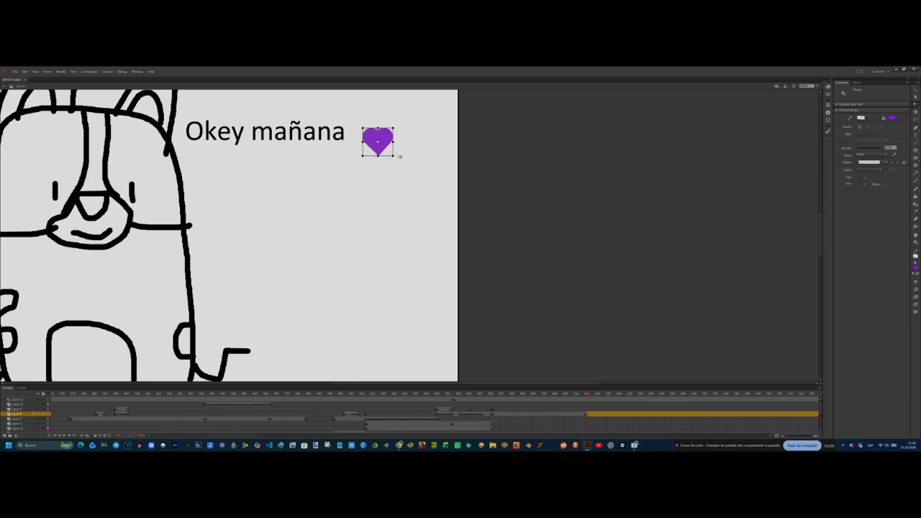
{"action": "left_click", "coordinate": [374, 223]}
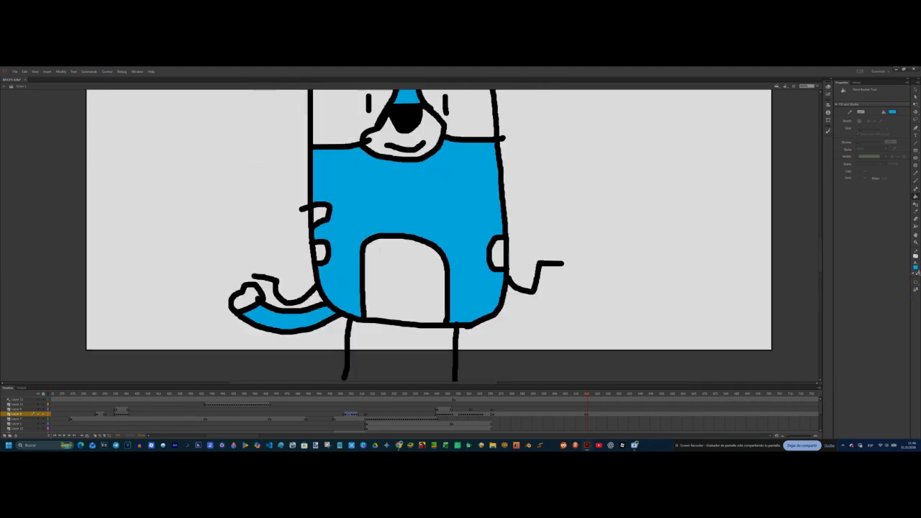
Step: Fill the dog's body and tail bright blue and its head, ears and side markings purple-blue
{"action": "left_click", "coordinate": [915, 268]}
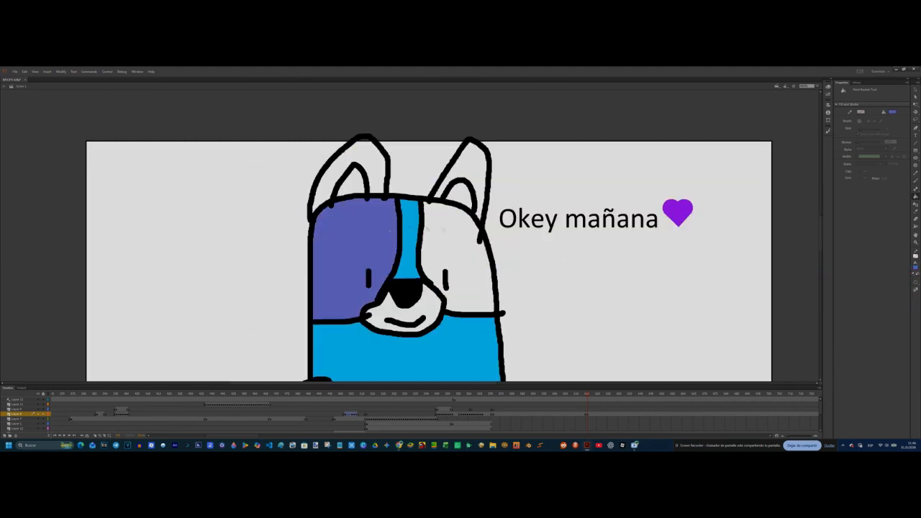
{"action": "left_click", "coordinate": [444, 230]}
{"action": "left_click", "coordinate": [471, 165]}
{"action": "left_click", "coordinate": [364, 155]}
Step: Fill the dog's muzzle and inner ears mustard yellow and select a light blue fill
{"action": "left_click", "coordinate": [915, 268]}
{"action": "left_click", "coordinate": [899, 309]}
{"action": "left_click", "coordinate": [915, 268]}
{"action": "left_click", "coordinate": [885, 306]}
{"action": "left_click", "coordinate": [429, 304]}
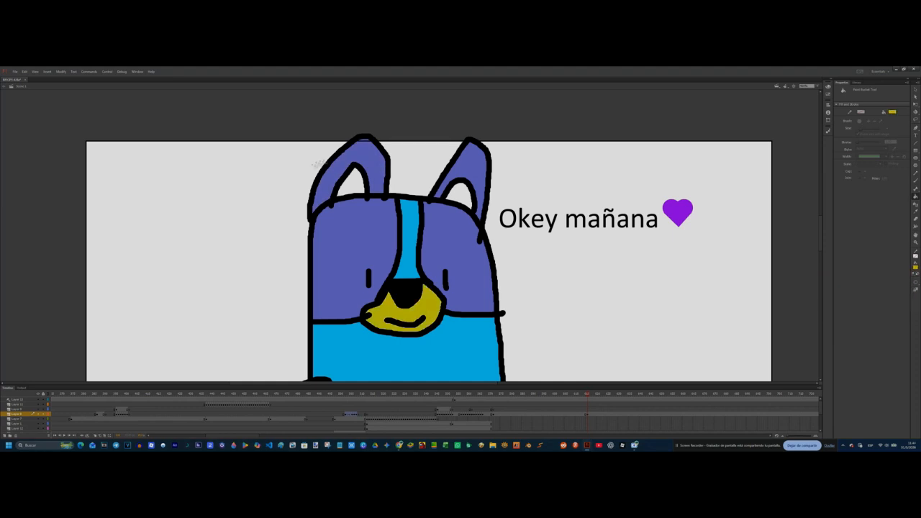
{"action": "left_click", "coordinate": [352, 185]}
{"action": "left_click", "coordinate": [462, 196]}
{"action": "scroll", "coordinate": [466, 201], "scroll_direction": "down", "scroll_amount": 4}
{"action": "left_click", "coordinate": [914, 267]}
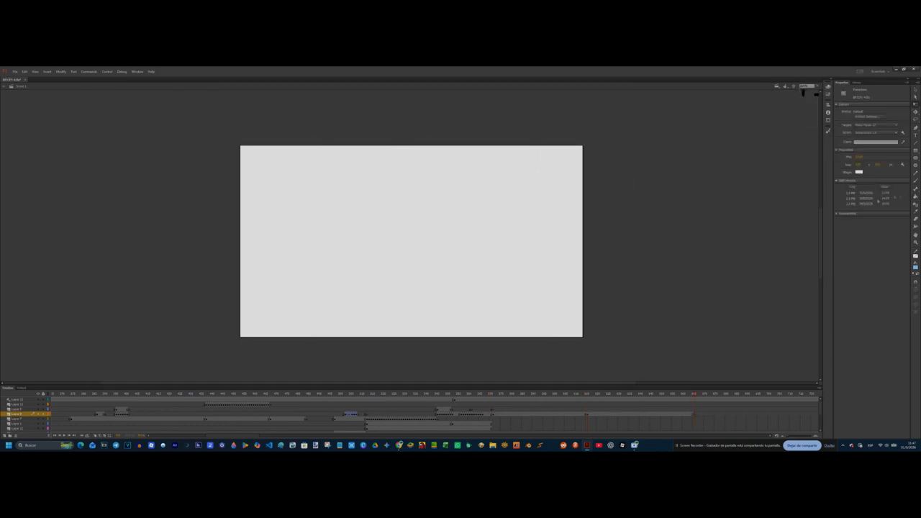
Step: Brush two large black-outlined eyes with pupils, a bridge between them and a boxy muzzle with a solid black mouth on a new keyframe
{"action": "left_click", "coordinate": [914, 180]}
{"action": "left_click", "coordinate": [915, 268]}
{"action": "left_click", "coordinate": [838, 282]}
{"action": "left_click", "coordinate": [816, 86]}
{"action": "left_click", "coordinate": [820, 133]}
{"action": "left_click_drag", "start_coordinate": [241, 265], "coordinate": [238, 264]}
{"action": "mouse_move", "coordinate": [332, 239]}
{"action": "left_mouse_down"}
{"action": "mouse_move", "coordinate": [411, 235]}
{"action": "mouse_move", "coordinate": [487, 261]}
{"action": "mouse_move", "coordinate": [384, 335]}
{"action": "mouse_move", "coordinate": [335, 284]}
{"action": "left_mouse_up"}
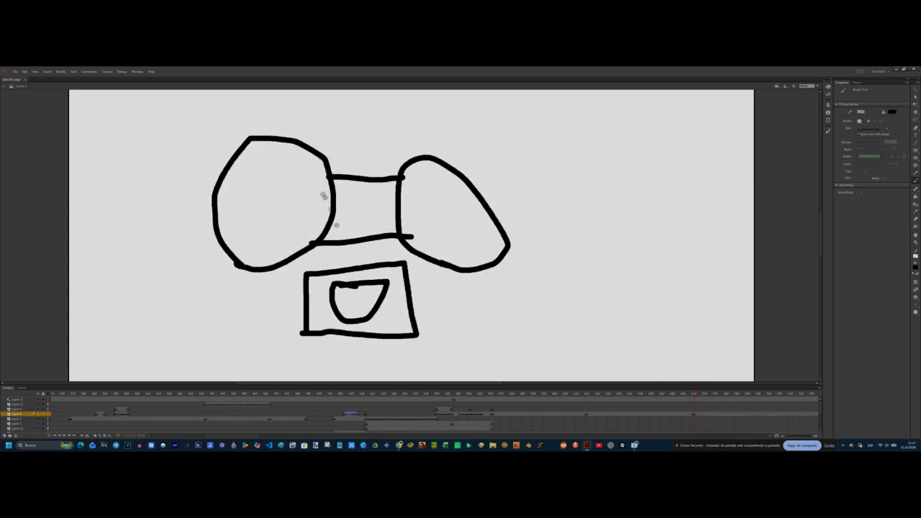
{"action": "left_click", "coordinate": [365, 300]}
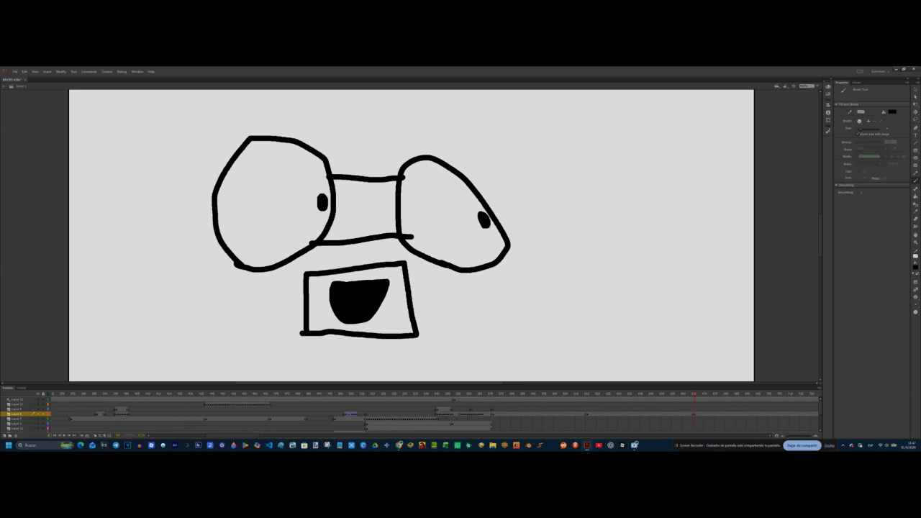
{"action": "left_click_drag", "start_coordinate": [474, 291], "coordinate": [501, 310]}
{"action": "left_click_drag", "start_coordinate": [512, 278], "coordinate": [511, 314]}
{"action": "left_click_drag", "start_coordinate": [513, 276], "coordinate": [513, 315]}
{"action": "key", "text": "q"}
{"action": "mouse_move", "coordinate": [627, 355]}
{"action": "left_mouse_down"}
{"action": "mouse_move", "coordinate": [451, 275]}
{"action": "mouse_move", "coordinate": [461, 274]}
{"action": "left_mouse_up"}
{"action": "key", "text": "Delete"}
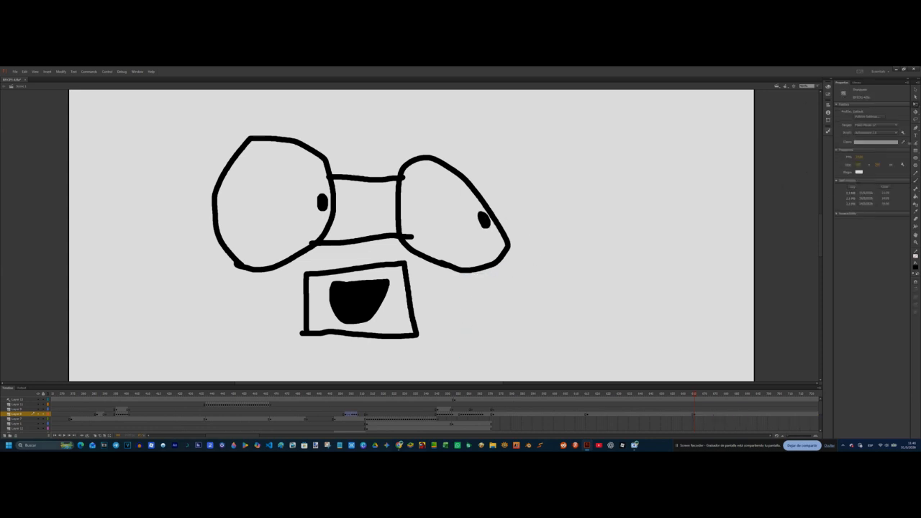
Step: Add the text "te unes feis" above the character's eyes
{"action": "key", "text": "t"}
{"action": "scroll", "coordinate": [298, 246], "scroll_direction": "up", "scroll_amount": 4}
{"action": "left_click", "coordinate": [295, 243]}
{"action": "type", "text": "te unes feis"}
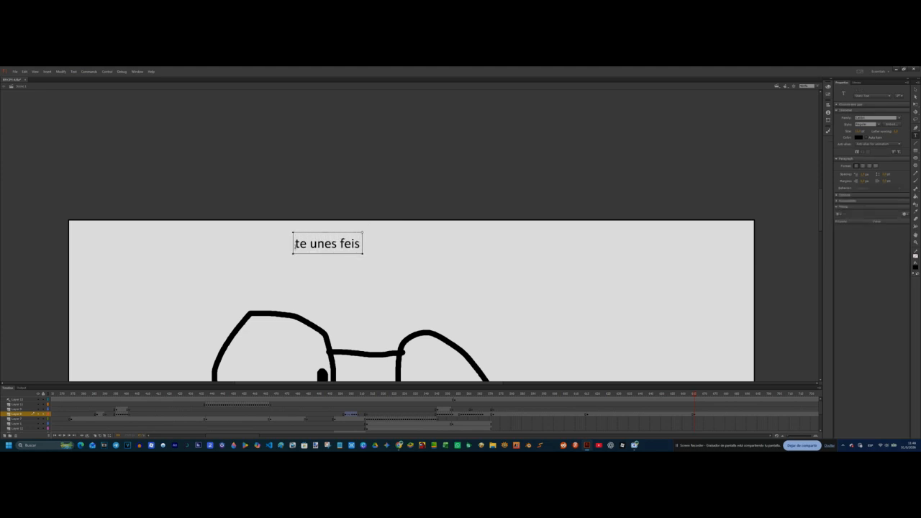
Step: Complete the caption as "te unes feisima?" and enlarge it just above the character's eyes
{"action": "key", "text": "Escape"}
{"action": "key", "text": "q"}
{"action": "left_click_drag", "start_coordinate": [389, 254], "coordinate": [407, 259]}
{"action": "left_click_drag", "start_coordinate": [381, 247], "coordinate": [393, 298]}
{"action": "scroll", "coordinate": [460, 280], "scroll_direction": "down", "scroll_amount": 5}
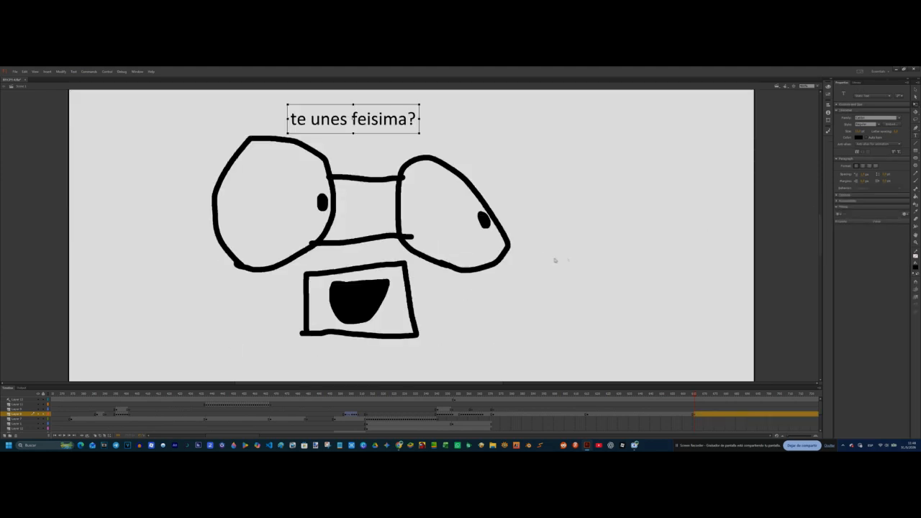
Step: Colour the caption, the bridge between the eyes and the boxy muzzle yellow
{"action": "key", "text": "k"}
{"action": "left_click", "coordinate": [915, 267]}
{"action": "left_click", "coordinate": [837, 318]}
{"action": "left_click", "coordinate": [369, 214]}
{"action": "left_click", "coordinate": [399, 297]}
{"action": "key", "text": "q"}
{"action": "left_click", "coordinate": [379, 304]}
{"action": "key", "text": "Escape"}
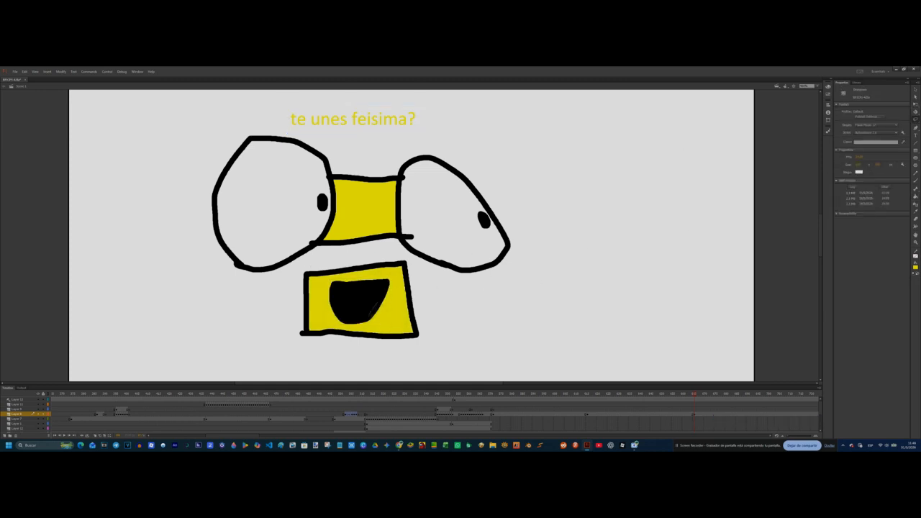
Step: Colour the outer rim of the black mouth red, leaving its centre black
{"action": "left_click", "coordinate": [347, 289]}
{"action": "mouse_move", "coordinate": [367, 301]}
{"action": "left_mouse_down"}
{"action": "mouse_move", "coordinate": [542, 283]}
{"action": "mouse_move", "coordinate": [372, 300]}
{"action": "left_mouse_up"}
{"action": "left_click", "coordinate": [382, 287]}
{"action": "left_click", "coordinate": [914, 267]}
{"action": "left_click", "coordinate": [829, 306]}
{"action": "left_click", "coordinate": [668, 261]}
{"action": "key", "text": "Escape"}
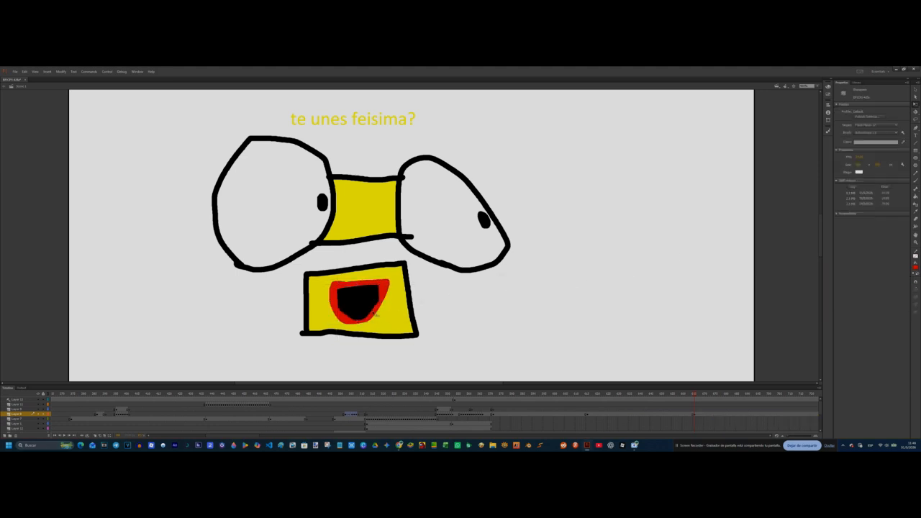
Step: Place the Bluey dog symbol from the library beside the yellow-muzzled character, facing towards it
{"action": "left_click", "coordinate": [855, 83]}
{"action": "double_click", "coordinate": [848, 154]}
{"action": "double_click", "coordinate": [848, 169]}
{"action": "left_click", "coordinate": [865, 184]}
{"action": "left_click_drag", "start_coordinate": [863, 179], "coordinate": [658, 268]}
{"action": "right_click", "coordinate": [663, 230]}
{"action": "left_click", "coordinate": [827, 121]}
{"action": "left_click", "coordinate": [772, 160]}
{"action": "left_click_drag", "start_coordinate": [524, 116], "coordinate": [596, 207]}
Step: Enter the placed dog symbol to work on its nested body artwork and return to the main scene
{"action": "double_click", "coordinate": [655, 214]}
{"action": "left_click_drag", "start_coordinate": [656, 215], "coordinate": [647, 208]}
{"action": "key", "text": "ctrl+z"}
{"action": "left_click", "coordinate": [716, 233]}
{"action": "double_click", "coordinate": [633, 240]}
{"action": "left_click", "coordinate": [633, 248]}
{"action": "key", "text": "ctrl+z"}
{"action": "left_click", "coordinate": [486, 273]}
{"action": "double_click", "coordinate": [640, 251]}
{"action": "left_click", "coordinate": [638, 252]}
{"action": "left_click", "coordinate": [475, 263]}
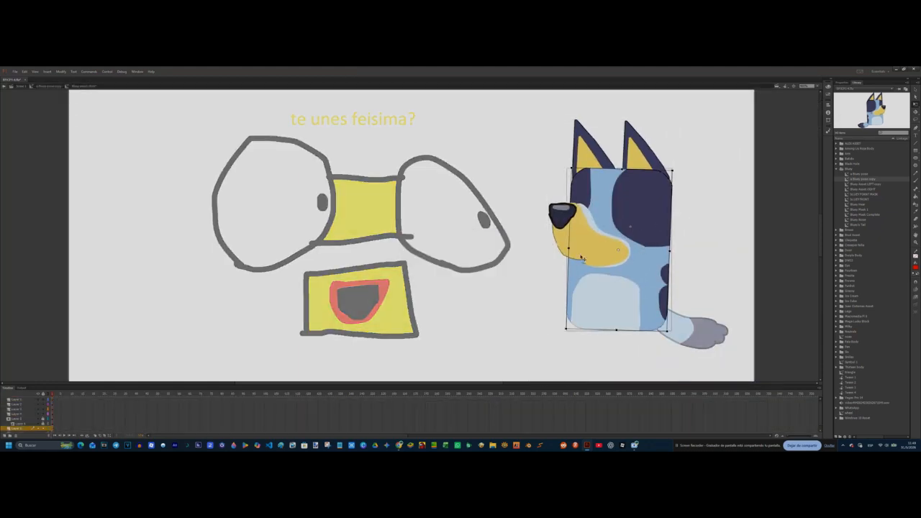
{"action": "left_click", "coordinate": [43, 423]}
{"action": "left_click", "coordinate": [44, 424]}
{"action": "left_click", "coordinate": [20, 86]}
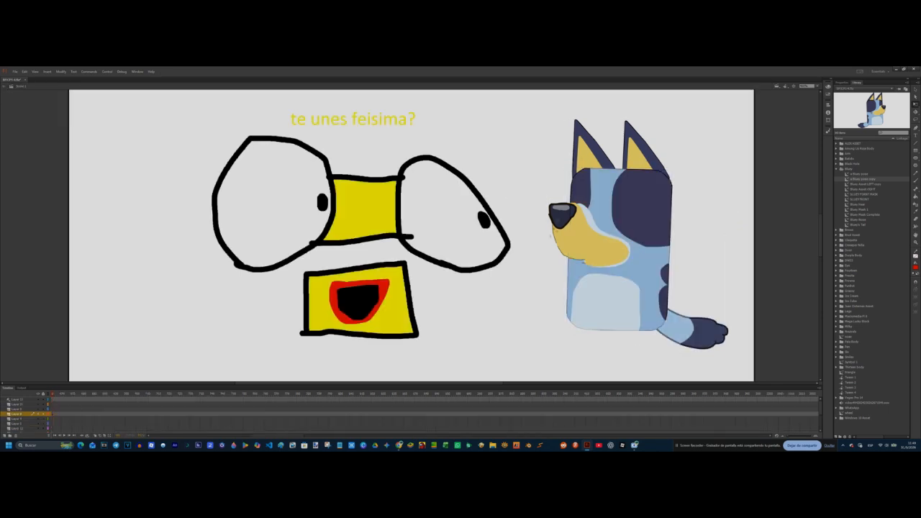
Step: Brush black stick arms, legs, a straight mouth and two vertical line eyes onto the dog
{"action": "left_click", "coordinate": [915, 182]}
{"action": "left_click", "coordinate": [915, 267]}
{"action": "left_click", "coordinate": [835, 287]}
{"action": "left_click_drag", "start_coordinate": [596, 331], "coordinate": [592, 350]}
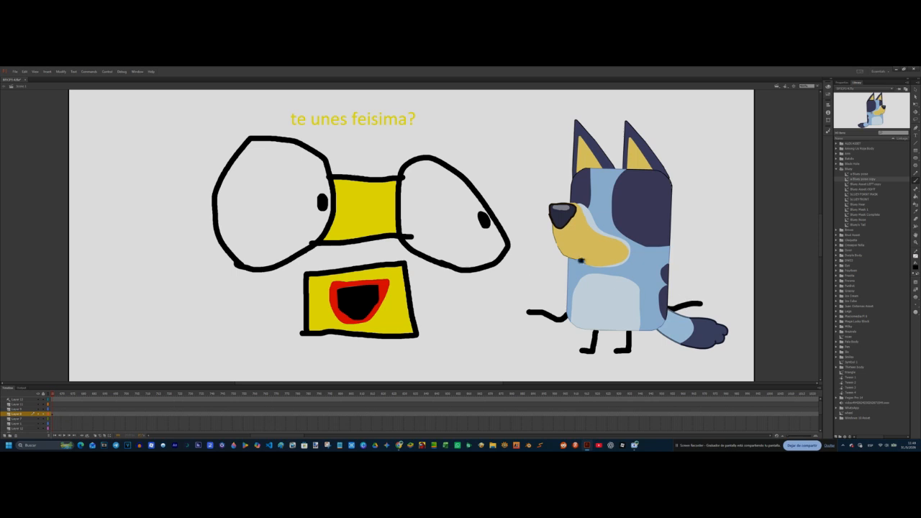
{"action": "left_click_drag", "start_coordinate": [584, 262], "coordinate": [623, 261]}
{"action": "left_click_drag", "start_coordinate": [606, 222], "coordinate": [606, 248]}
{"action": "left_click", "coordinate": [589, 223]}
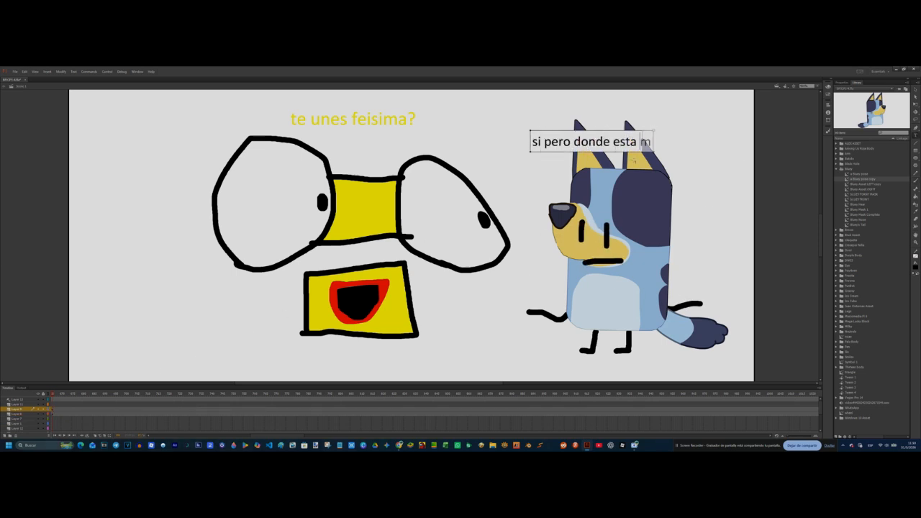
Step: Add the caption "si pero donde esta mi familia bro?" above the dog and insert keyframes further along both layers
{"action": "key", "text": "Return"}
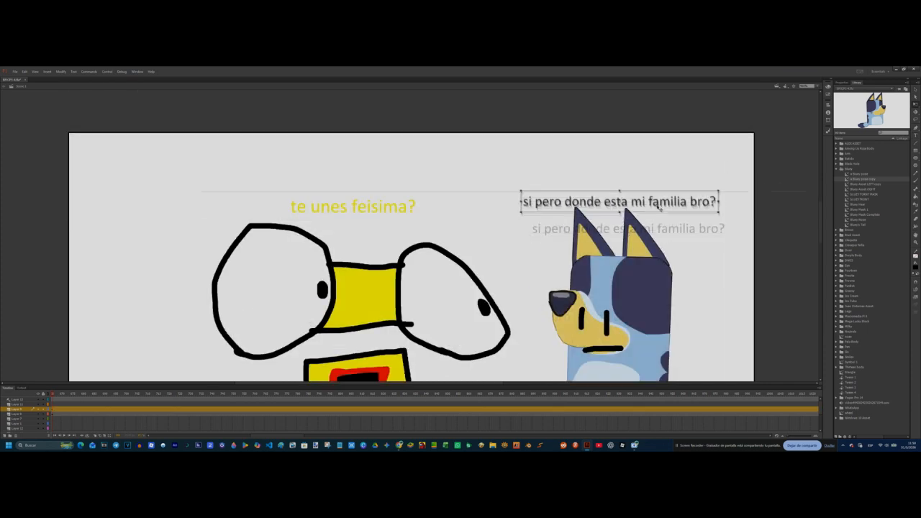
{"action": "left_click", "coordinate": [131, 410]}
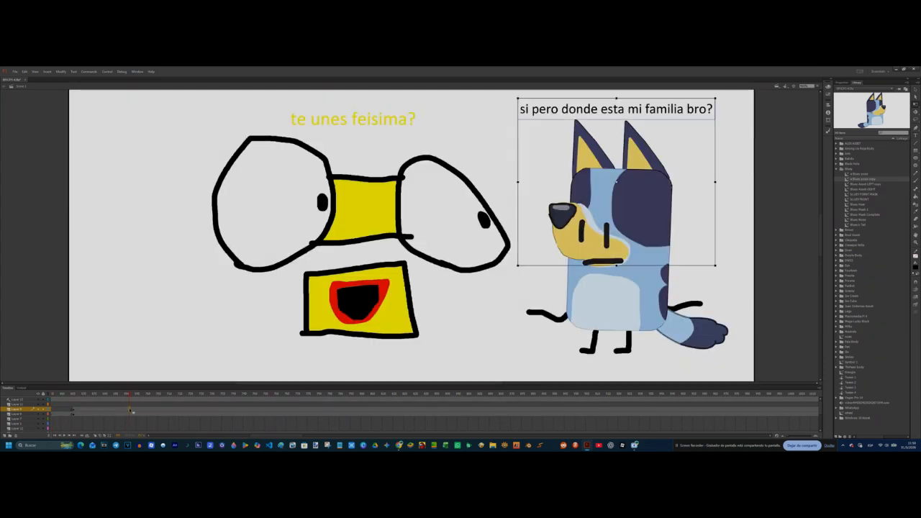
{"action": "left_click", "coordinate": [130, 413]}
{"action": "key", "text": "F6"}
Step: Remove the yellow "te unes feisima?" caption from the new keyframe
{"action": "left_click", "coordinate": [592, 108]}
{"action": "right_click", "coordinate": [408, 121]}
{"action": "left_click", "coordinate": [408, 121]}
{"action": "key", "text": "ctrl+b"}
{"action": "key", "text": "ctrl+b"}
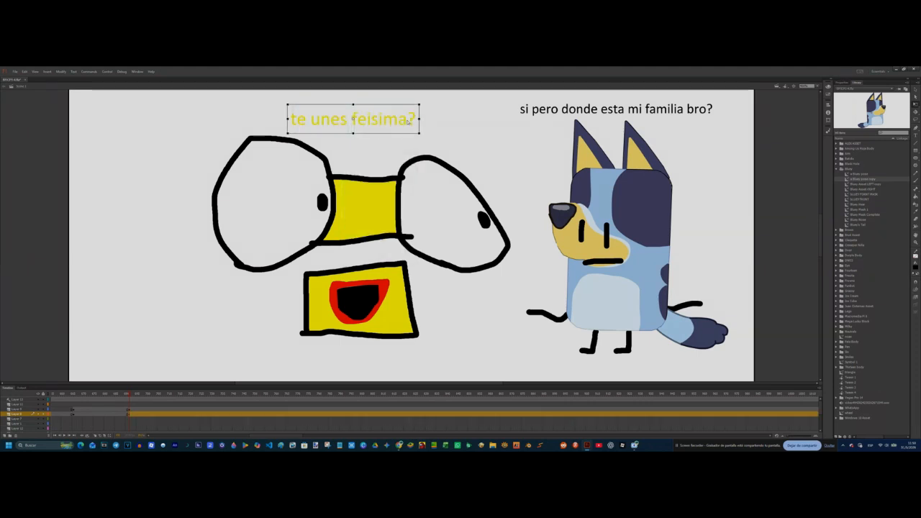
{"action": "left_click", "coordinate": [841, 83]}
{"action": "left_click", "coordinate": [858, 137]}
{"action": "left_click", "coordinate": [766, 151]}
{"action": "left_click", "coordinate": [323, 111]}
{"action": "type", "text": "s"}
{"action": "left_click", "coordinate": [858, 143]}
{"action": "left_click", "coordinate": [784, 154]}
{"action": "left_click", "coordinate": [639, 250]}
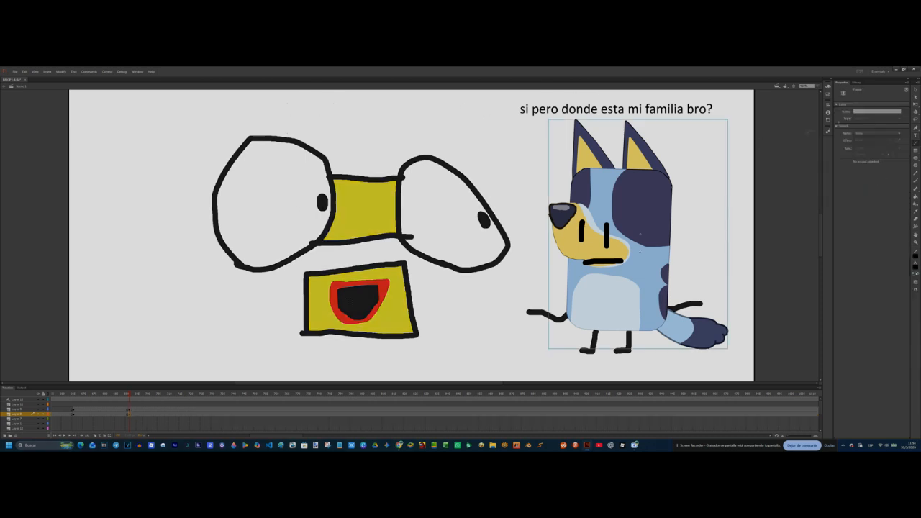
Step: Add the black caption "nose :D" above the yellow-muzzled character
{"action": "key", "text": "t"}
{"action": "left_click", "coordinate": [277, 113]}
{"action": "type", "text": "nose :"}
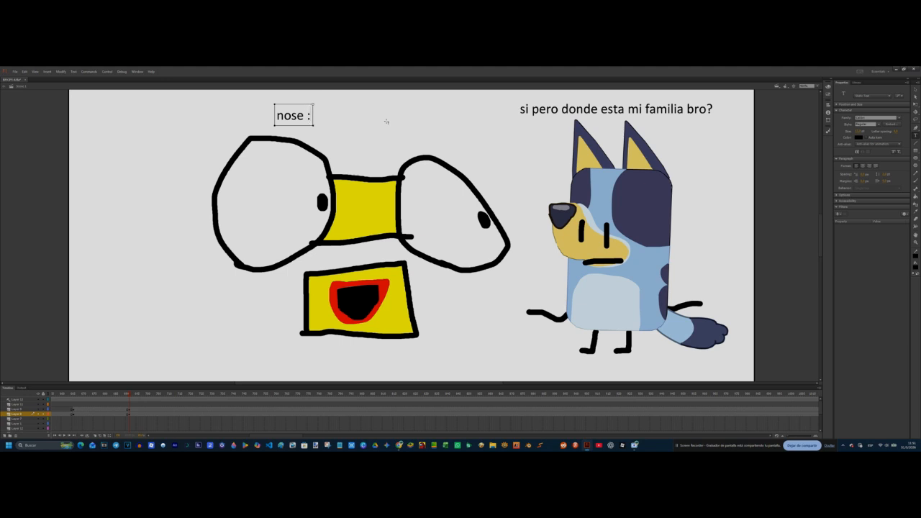
Step: Replace the dog's caption with "tonto"
{"action": "left_click", "coordinate": [707, 110]}
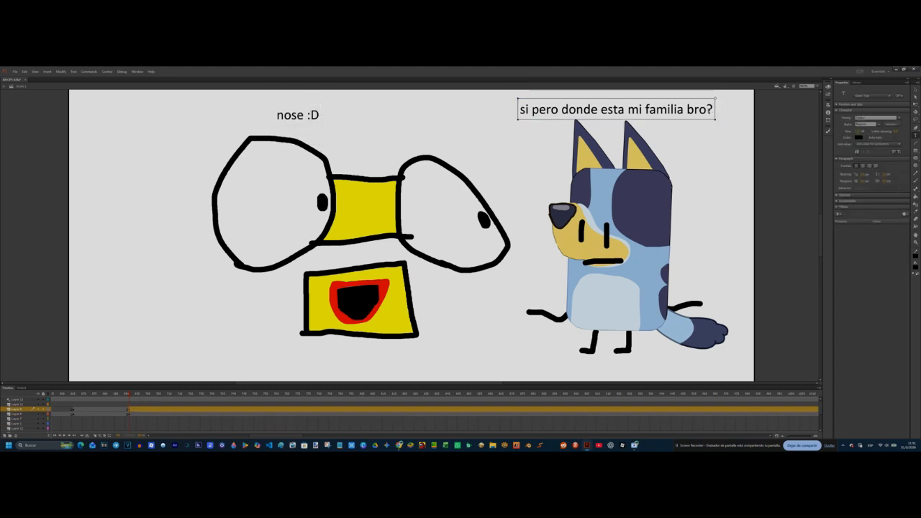
{"action": "key", "text": "BackSpace"}
{"action": "key", "text": "BackSpace"}
{"action": "key", "text": "BackSpace"}
{"action": "key", "text": "BackSpace"}
{"action": "key", "text": "BackSpace"}
{"action": "key", "text": "BackSpace"}
{"action": "key", "text": "BackSpace"}
{"action": "key", "text": "BackSpace"}
{"action": "key", "text": "BackSpace"}
{"action": "key", "text": "BackSpace"}
{"action": "key", "text": "BackSpace"}
{"action": "key", "text": "BackSpace"}
{"action": "key", "text": "BackSpace"}
{"action": "key", "text": "BackSpace"}
{"action": "key", "text": "BackSpace"}
{"action": "key", "text": "BackSpace"}
{"action": "key", "text": "BackSpace"}
{"action": "key", "text": "BackSpace"}
{"action": "key", "text": "BackSpace"}
{"action": "key", "text": "BackSpace"}
{"action": "key", "text": "BackSpace"}
{"action": "key", "text": "BackSpace"}
{"action": "key", "text": "BackSpace"}
{"action": "key", "text": "BackSpace"}
{"action": "key", "text": "BackSpace"}
{"action": "key", "text": "BackSpace"}
{"action": "key", "text": "BackSpace"}
{"action": "key", "text": "BackSpace"}
{"action": "key", "text": "BackSpace"}
{"action": "key", "text": "BackSpace"}
{"action": "key", "text": "BackSpace"}
Step: Brush angry eyebrows on the dog, delete its outstretched arms and brush arms across its body instead
{"action": "left_click", "coordinate": [915, 181]}
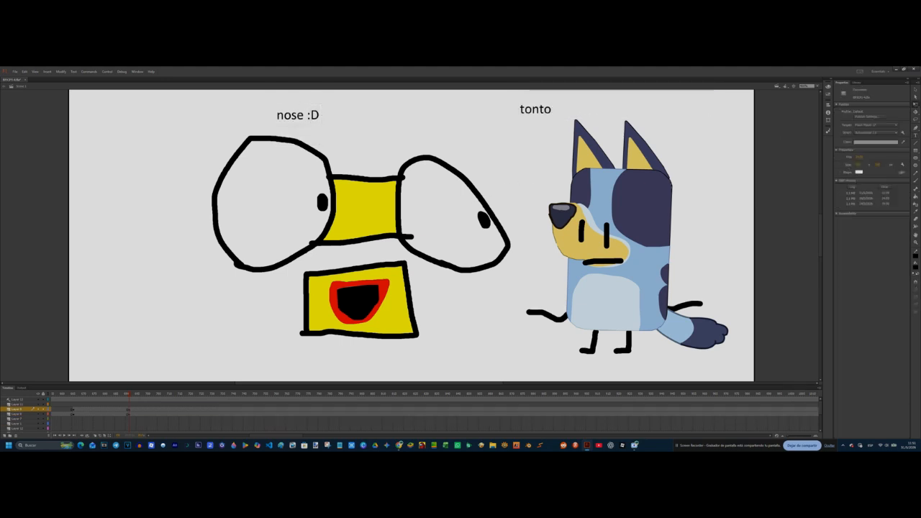
{"action": "key", "text": "q"}
{"action": "left_click", "coordinate": [687, 306]}
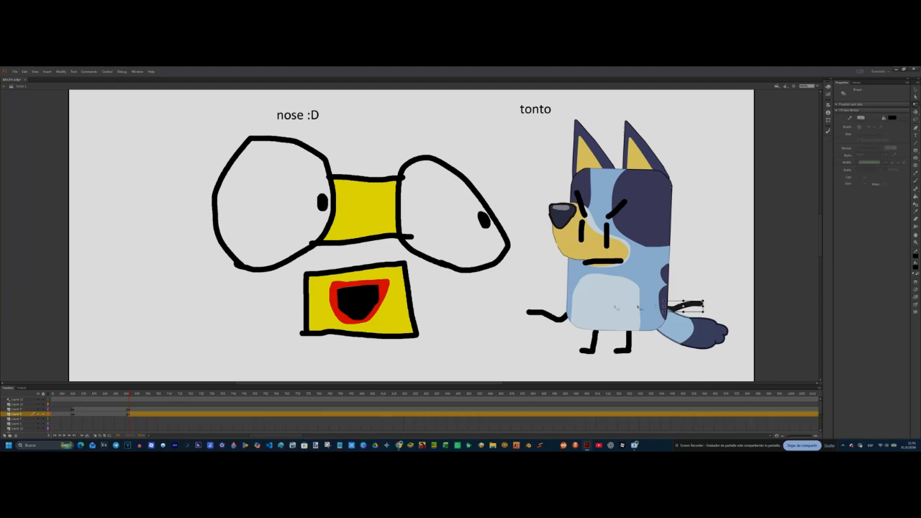
{"action": "key", "text": "Delete"}
{"action": "left_click", "coordinate": [548, 314]}
{"action": "key", "text": "Delete"}
{"action": "left_click", "coordinate": [129, 409]}
{"action": "key", "text": "b"}
{"action": "mouse_move", "coordinate": [567, 296]}
{"action": "left_mouse_down"}
{"action": "mouse_move", "coordinate": [576, 312]}
{"action": "mouse_move", "coordinate": [664, 289]}
{"action": "left_mouse_up"}
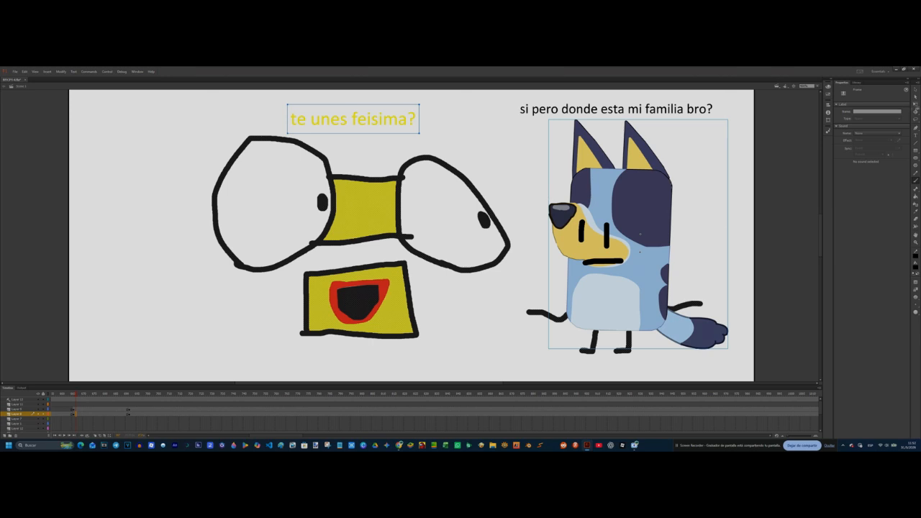
Step: Change the text colour of the yellow "te unes feisima?" caption on the earlier keyframe
{"action": "left_click", "coordinate": [857, 136]}
{"action": "left_click", "coordinate": [89, 395]}
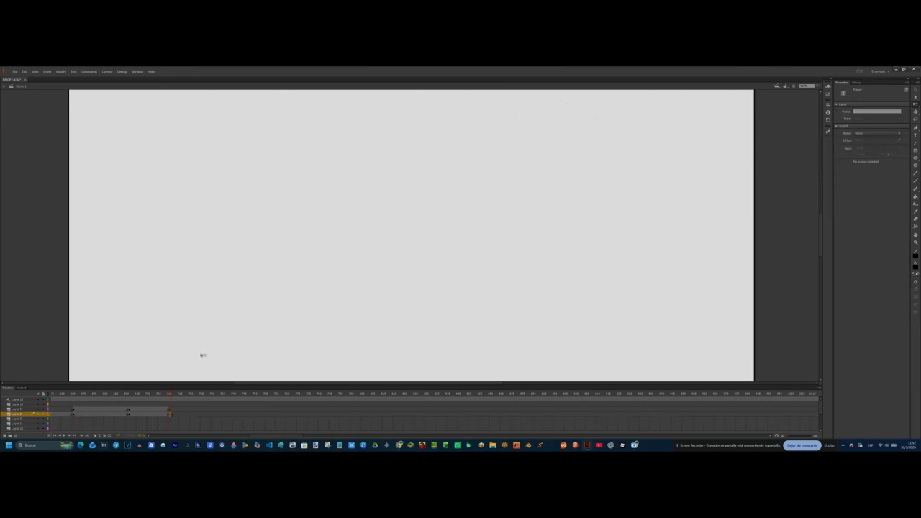
{"action": "left_click", "coordinate": [247, 419]}
{"action": "key", "text": "ctrl+v"}
{"action": "key", "text": "ctrl+z"}
Step: Place the clapperboard symbol from the library near the middle of the empty stage
{"action": "left_click", "coordinate": [856, 82]}
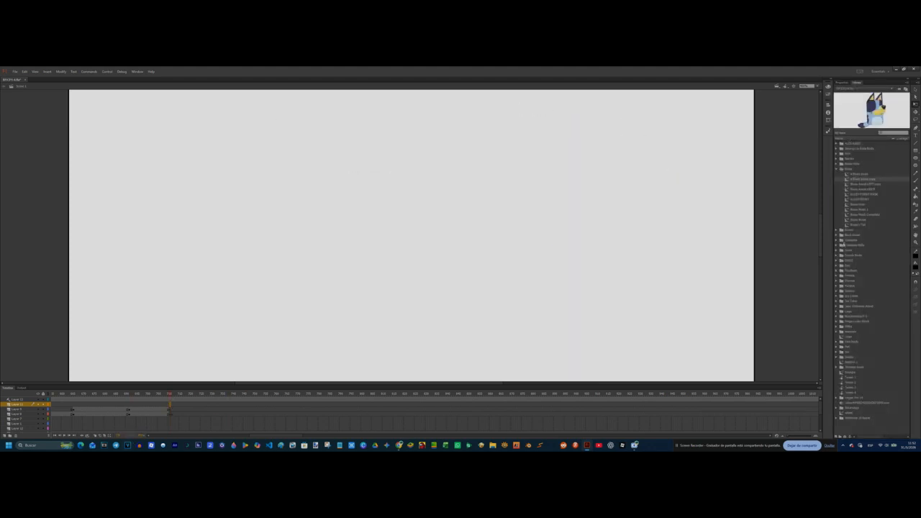
{"action": "double_click", "coordinate": [842, 241]}
{"action": "left_click", "coordinate": [855, 246]}
{"action": "left_click", "coordinate": [860, 256]}
{"action": "left_click_drag", "start_coordinate": [863, 260], "coordinate": [555, 263]}
{"action": "left_click_drag", "start_coordinate": [561, 306], "coordinate": [410, 279]}
Step: Insert a keyframe for the clapperboard and clear it from the preceding frame
{"action": "left_click", "coordinate": [817, 86]}
{"action": "left_click", "coordinate": [808, 118]}
{"action": "key", "text": "F6"}
{"action": "key", "text": "comma"}
{"action": "key", "text": "Delete"}
{"action": "key", "text": "period"}
Step: Set the brush to white and add a layer with a keyframe above the clapperboard for its face
{"action": "key", "text": "b"}
{"action": "left_click", "coordinate": [915, 267]}
{"action": "left_click", "coordinate": [837, 303]}
{"action": "left_click", "coordinate": [841, 83]}
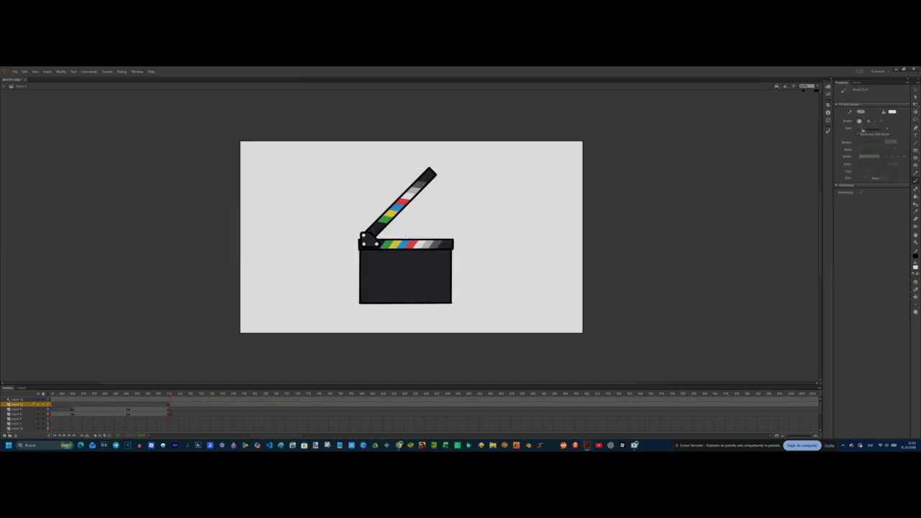
{"action": "left_click", "coordinate": [817, 86]}
{"action": "left_click", "coordinate": [809, 124]}
{"action": "scroll", "coordinate": [483, 268], "scroll_direction": "down", "scroll_amount": 3}
{"action": "left_click_drag", "start_coordinate": [353, 192], "coordinate": [376, 204]}
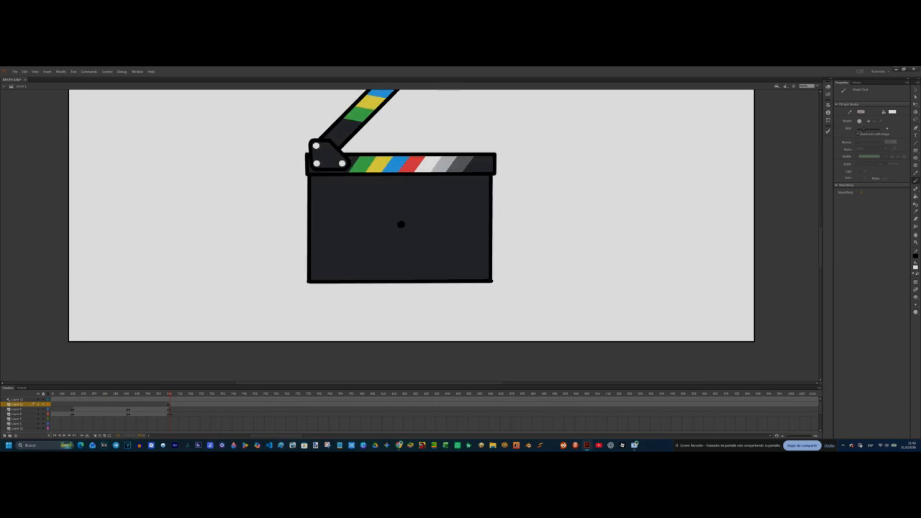
{"action": "left_click", "coordinate": [4, 436]}
{"action": "key", "text": "F6"}
{"action": "key", "text": "comma"}
{"action": "key", "text": "period"}
Step: Brush white vertical eyes, a V-shaped frown and a w-shaped mouth on the clapperboard
{"action": "left_click_drag", "start_coordinate": [378, 216], "coordinate": [378, 232]}
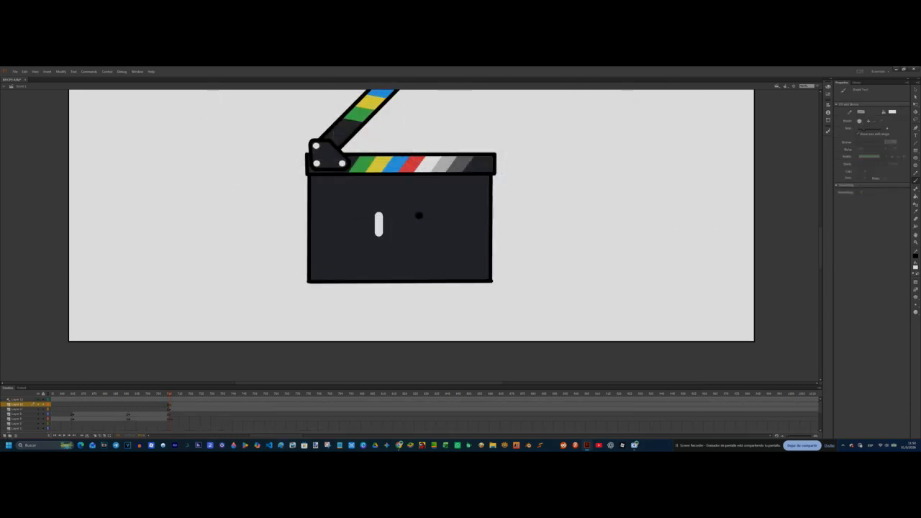
{"action": "left_click", "coordinate": [915, 90]}
{"action": "left_click_drag", "start_coordinate": [406, 195], "coordinate": [411, 195]}
{"action": "left_click", "coordinate": [915, 181]}
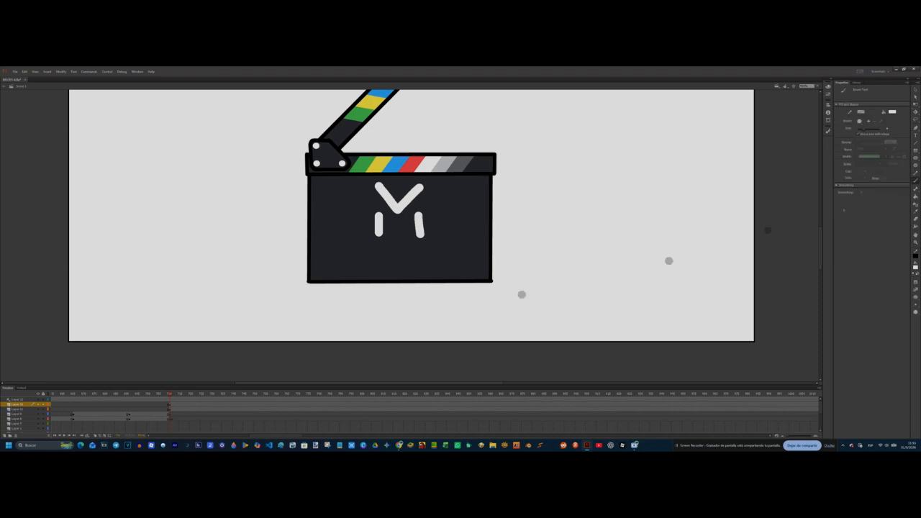
{"action": "left_click_drag", "start_coordinate": [395, 255], "coordinate": [428, 235]}
Step: Brush two black stick legs under the clapperboard
{"action": "left_click", "coordinate": [915, 266]}
{"action": "left_click", "coordinate": [837, 285]}
{"action": "mouse_move", "coordinate": [365, 286]}
{"action": "left_mouse_down"}
{"action": "mouse_move", "coordinate": [361, 358]}
{"action": "mouse_move", "coordinate": [342, 352]}
{"action": "left_mouse_up"}
{"action": "key", "text": "ctrl+z"}
{"action": "left_click_drag", "start_coordinate": [424, 285], "coordinate": [435, 360]}
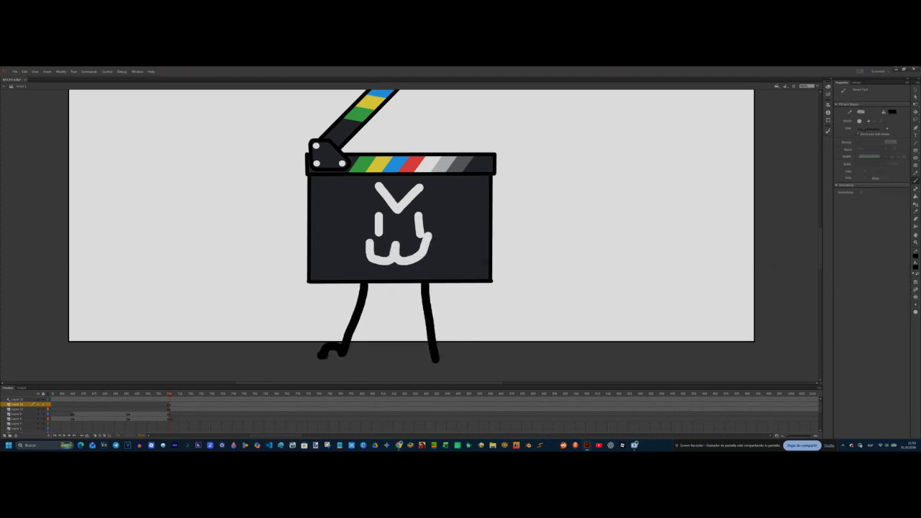
Step: Insert a clapperboard keyframe and a blank face keyframe further along, and shrink and shift the clapperboard towards the stage's left side
{"action": "left_click", "coordinate": [180, 394]}
{"action": "left_click", "coordinate": [214, 409]}
{"action": "key", "text": "F6"}
{"action": "left_click", "coordinate": [214, 404]}
{"action": "key", "text": "F7"}
{"action": "left_click", "coordinate": [214, 409]}
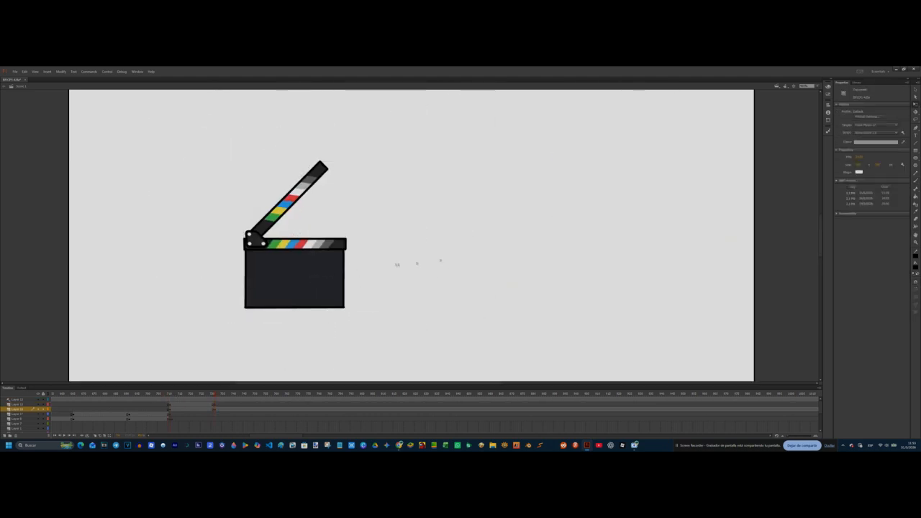
Step: Add the text ":D" rotated into a smiling face on the clapperboard and colour it white
{"action": "key", "text": "t"}
{"action": "left_click", "coordinate": [591, 254]}
{"action": "type", "text": ":d"}
{"action": "key", "text": "Escape"}
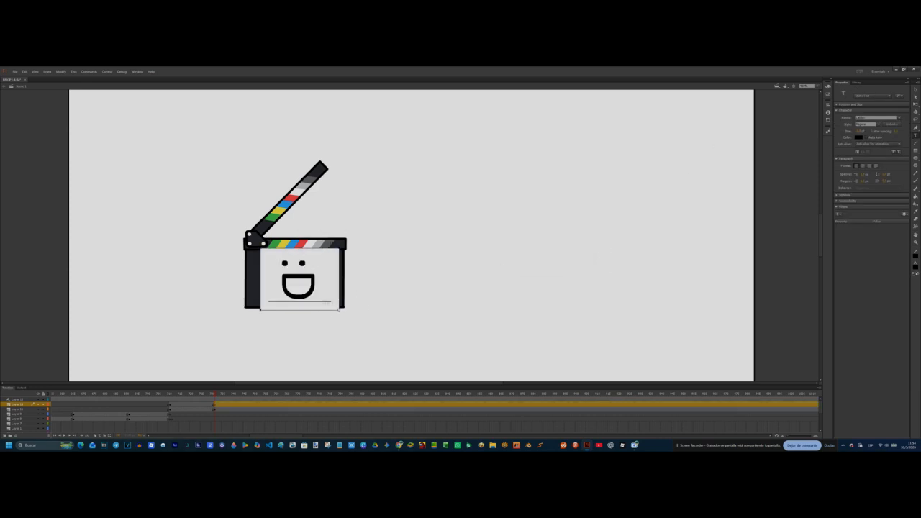
{"action": "left_click", "coordinate": [859, 136]}
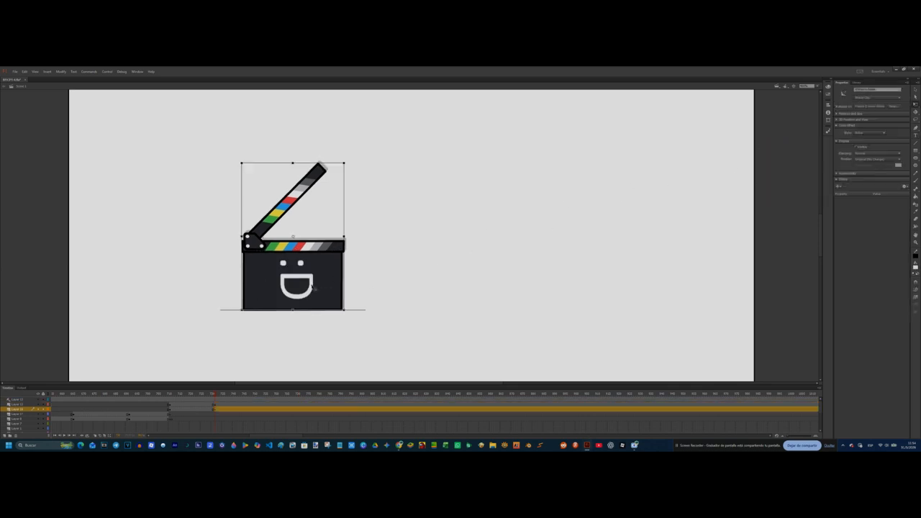
{"action": "left_click", "coordinate": [377, 263]}
Step: Change the clapperboard's mouth to a closed smile on the following keyframe and paste the open-mouth face frames after it
{"action": "left_click", "coordinate": [217, 405]}
{"action": "left_click", "coordinate": [310, 292]}
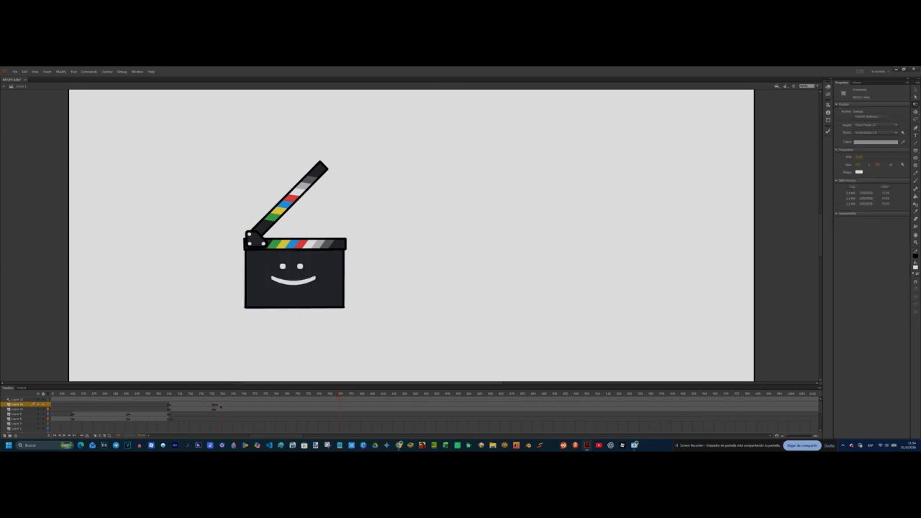
{"action": "left_click", "coordinate": [221, 407]}
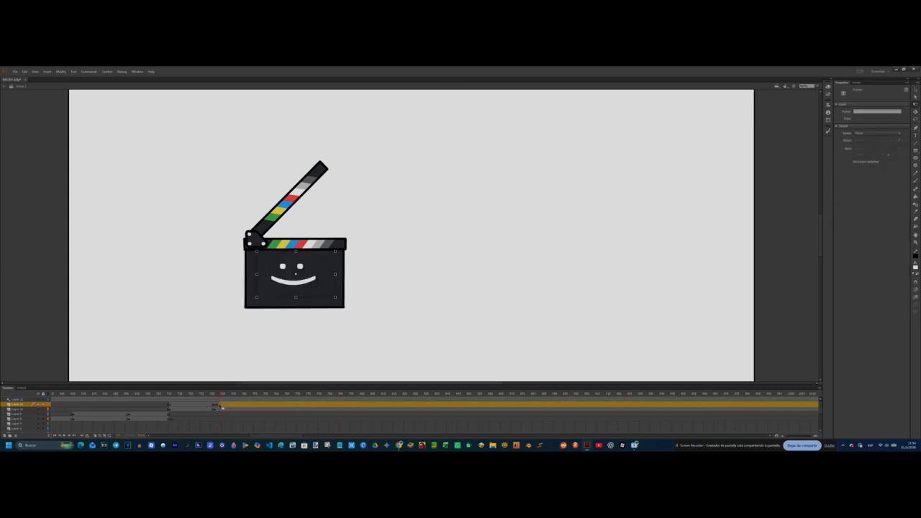
{"action": "right_click", "coordinate": [221, 407]}
{"action": "left_click", "coordinate": [242, 335]}
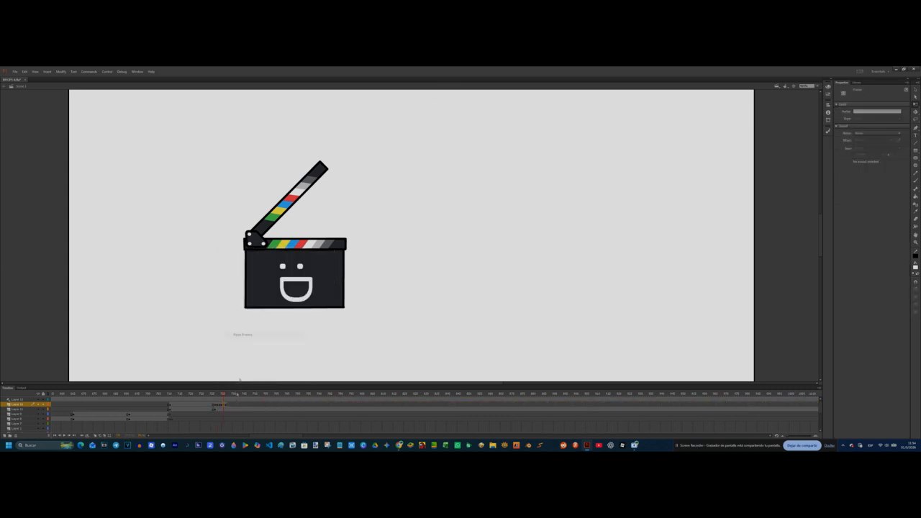
Step: Paste the alternating open and closed mouth frames repeatedly along the clapperboard's face layer and play the talking loop from its start
{"action": "left_click", "coordinate": [233, 407]}
{"action": "right_click", "coordinate": [232, 405]}
{"action": "left_click", "coordinate": [260, 335]}
{"action": "right_click", "coordinate": [236, 405]}
{"action": "left_click", "coordinate": [260, 336]}
{"action": "right_click", "coordinate": [241, 405]}
{"action": "left_click", "coordinate": [264, 335]}
{"action": "left_click_drag", "start_coordinate": [237, 394], "coordinate": [210, 396]}
{"action": "right_click", "coordinate": [243, 405]}
{"action": "left_click", "coordinate": [271, 335]}
{"action": "right_click", "coordinate": [247, 405]}
{"action": "left_click", "coordinate": [273, 335]}
{"action": "right_click", "coordinate": [252, 405]}
{"action": "left_click", "coordinate": [277, 335]}
{"action": "right_click", "coordinate": [256, 405]}
{"action": "left_click", "coordinate": [282, 335]}
{"action": "right_click", "coordinate": [260, 405]}
{"action": "left_click", "coordinate": [284, 336]}
{"action": "right_click", "coordinate": [263, 406]}
{"action": "left_click", "coordinate": [282, 334]}
{"action": "right_click", "coordinate": [267, 405]}
{"action": "left_click", "coordinate": [286, 334]}
{"action": "right_click", "coordinate": [271, 405]}
{"action": "left_click", "coordinate": [291, 334]}
{"action": "right_click", "coordinate": [275, 405]}
{"action": "left_click", "coordinate": [295, 332]}
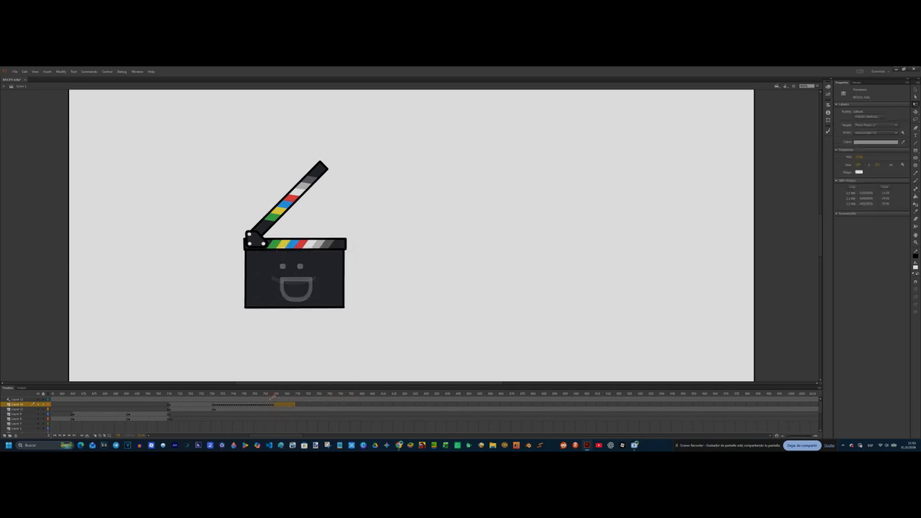
{"action": "right_click", "coordinate": [276, 405]}
{"action": "left_click", "coordinate": [296, 335]}
{"action": "right_click", "coordinate": [278, 409]}
{"action": "right_click", "coordinate": [279, 405]}
{"action": "left_click", "coordinate": [297, 333]}
{"action": "right_click", "coordinate": [282, 405]}
{"action": "left_click", "coordinate": [301, 334]}
{"action": "left_click", "coordinate": [215, 394]}
{"action": "key", "text": "Return"}
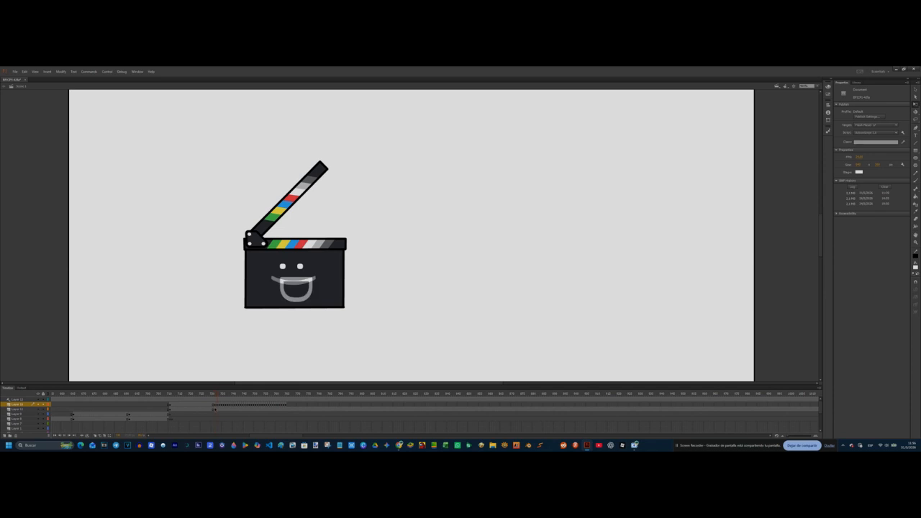
Step: Brush two black legs with feet under the clapperboard where its talking scene starts
{"action": "left_click", "coordinate": [216, 408]}
{"action": "left_click", "coordinate": [916, 179]}
{"action": "left_click", "coordinate": [915, 267]}
{"action": "left_click", "coordinate": [835, 285]}
{"action": "left_click_drag", "start_coordinate": [279, 311], "coordinate": [262, 329]}
{"action": "left_click_drag", "start_coordinate": [310, 311], "coordinate": [309, 329]}
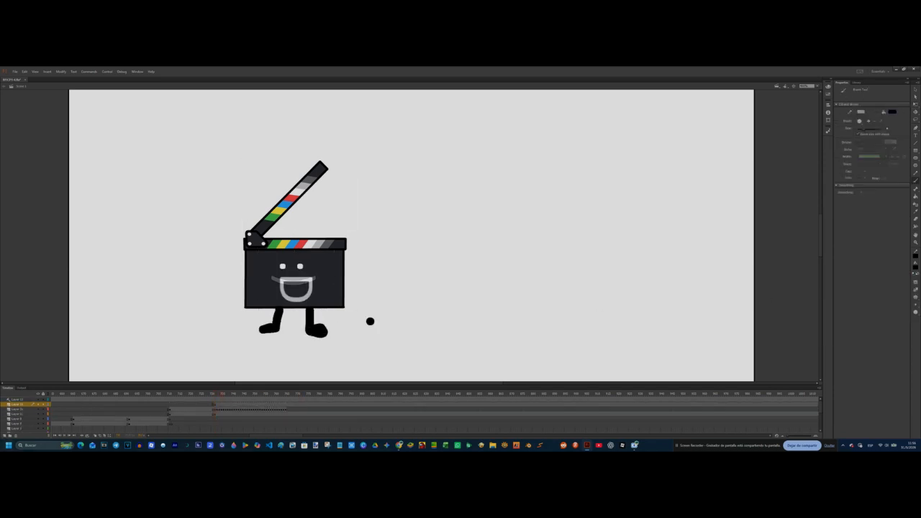
Step: Place the "a Bluey pose copy" symbol from the library beside the clapperboard and mirror it to face the clapperboard
{"action": "left_click", "coordinate": [214, 414]}
{"action": "key", "text": "q"}
{"action": "left_click", "coordinate": [856, 82]}
{"action": "left_click_drag", "start_coordinate": [862, 179], "coordinate": [602, 275]}
{"action": "left_click", "coordinate": [827, 120]}
{"action": "left_click", "coordinate": [776, 158]}
{"action": "left_click", "coordinate": [827, 120]}
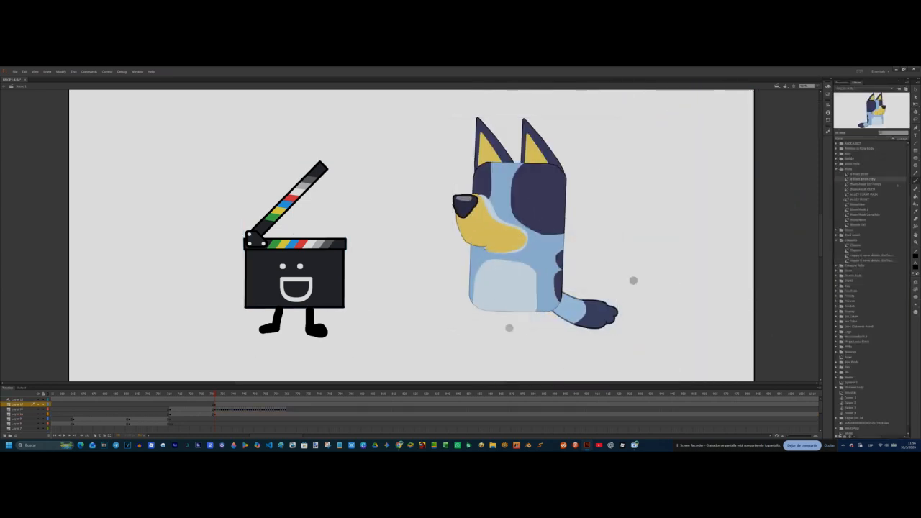
Step: Brush black legs, a thumbs-up arm, a second arm, eyes and an open mouth onto the blue dog, undoing unwanted strokes
{"action": "left_click_drag", "start_coordinate": [489, 311], "coordinate": [468, 334]}
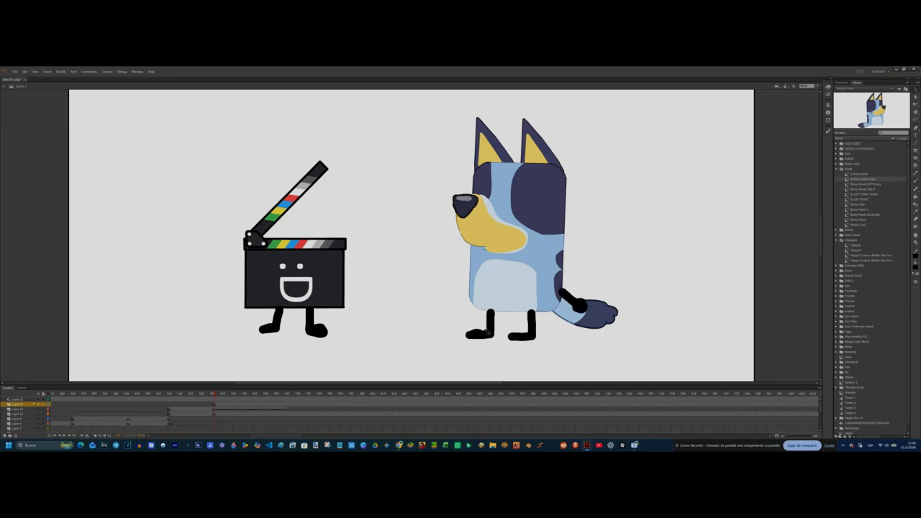
{"action": "key", "text": "z"}
{"action": "key", "text": "ctrl+z"}
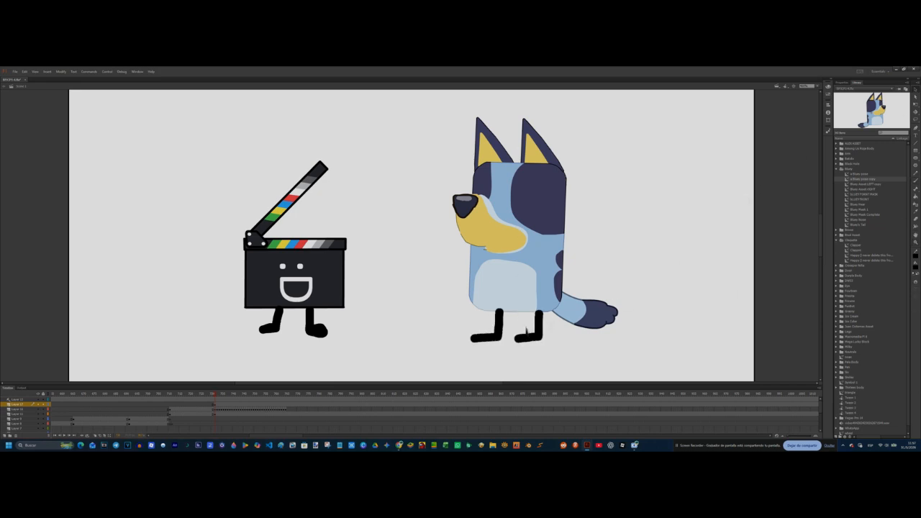
{"action": "key", "text": "ctrl+z"}
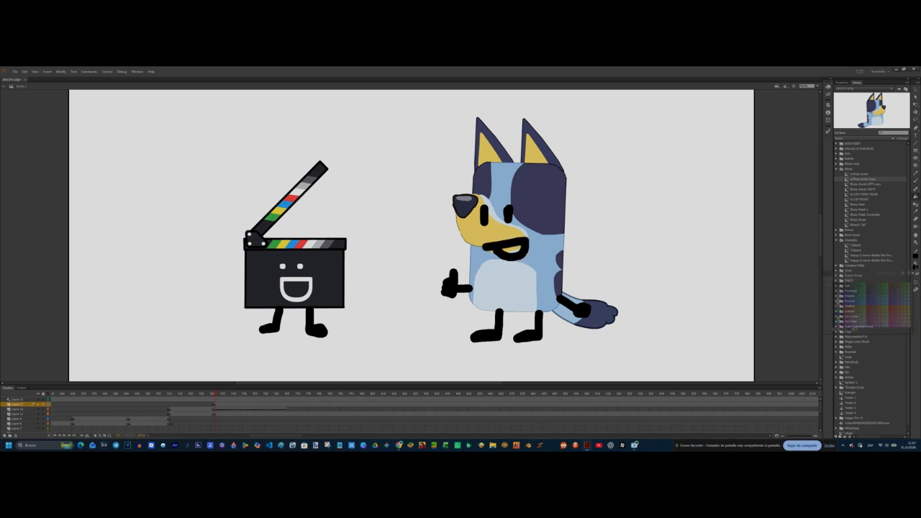
Step: Add a layer for the caption and end the scene's layers together at the frame where the mouth animation stops
{"action": "left_click", "coordinate": [4, 436]}
{"action": "left_click", "coordinate": [216, 405]}
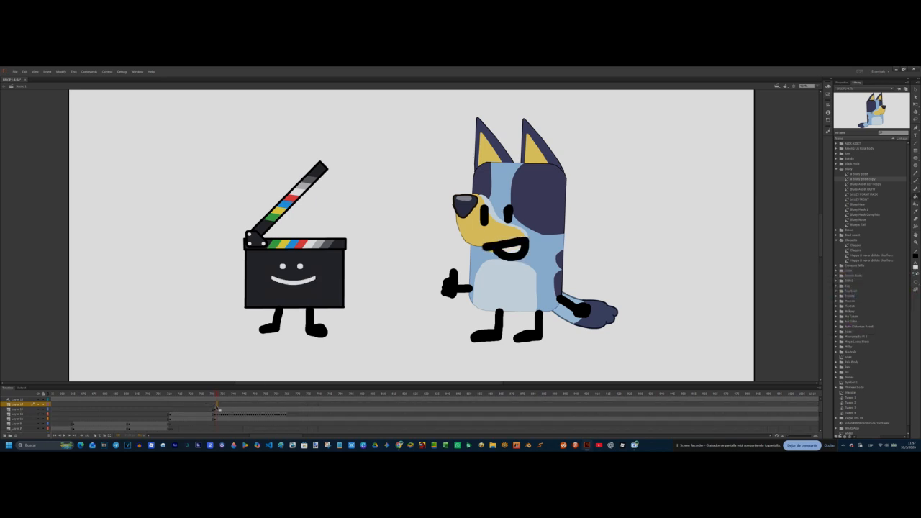
{"action": "left_click_drag", "start_coordinate": [286, 405], "coordinate": [286, 419]}
{"action": "key", "text": "F5"}
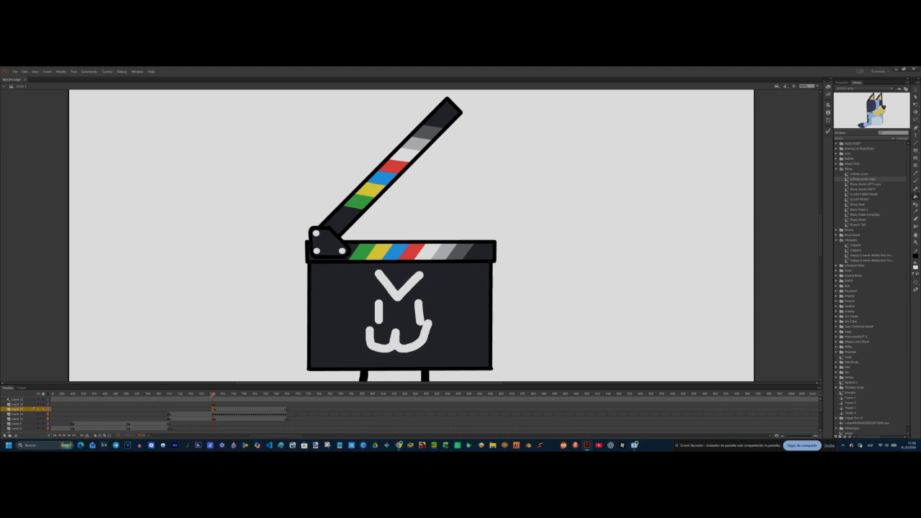
Step: Copy the existing caption artwork and insert a blank keyframe on the new caption layer at the end of the scene
{"action": "left_click", "coordinate": [660, 117]}
{"action": "right_click", "coordinate": [673, 111]}
{"action": "left_click", "coordinate": [681, 134]}
{"action": "left_click", "coordinate": [332, 405]}
{"action": "left_click", "coordinate": [401, 405]}
{"action": "left_click", "coordinate": [405, 405]}
{"action": "key", "text": "F7"}
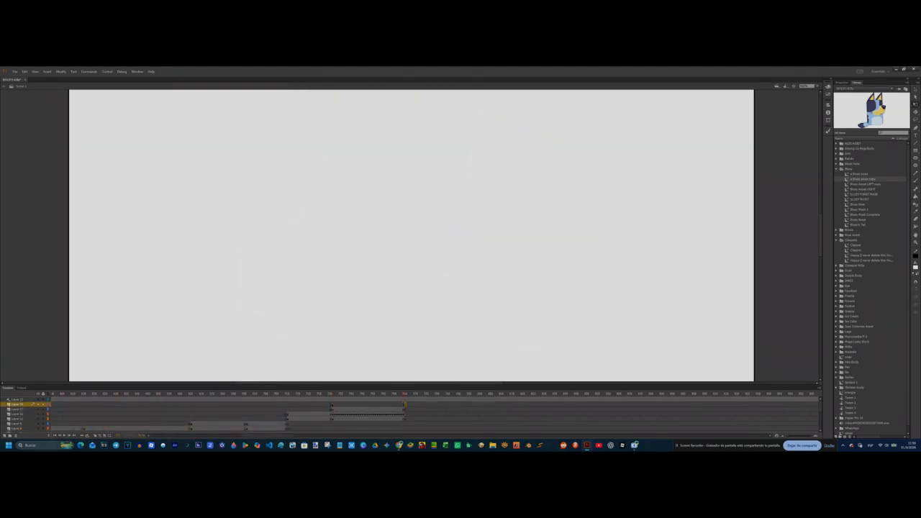
Step: Paste the caption "Okey mañana" with its purple heart, scale it down beside the dog's ears, and review the scene
{"action": "left_click", "coordinate": [332, 405]}
{"action": "key", "text": "ctrl+shift+v"}
{"action": "left_click_drag", "start_coordinate": [613, 121], "coordinate": [660, 179]}
{"action": "left_click_drag", "start_coordinate": [722, 159], "coordinate": [696, 164]}
{"action": "left_click_drag", "start_coordinate": [627, 181], "coordinate": [637, 144]}
{"action": "left_click", "coordinate": [647, 215]}
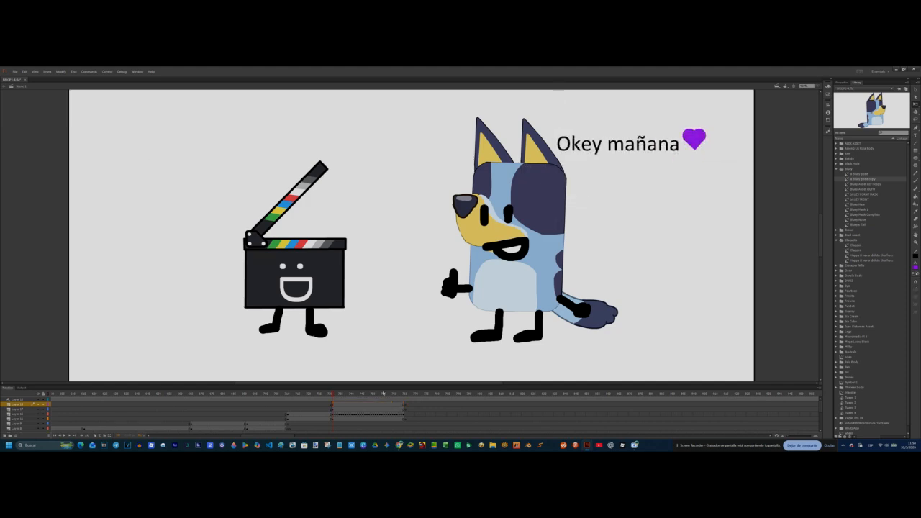
{"action": "left_click", "coordinate": [287, 393]}
{"action": "left_click", "coordinate": [341, 415]}
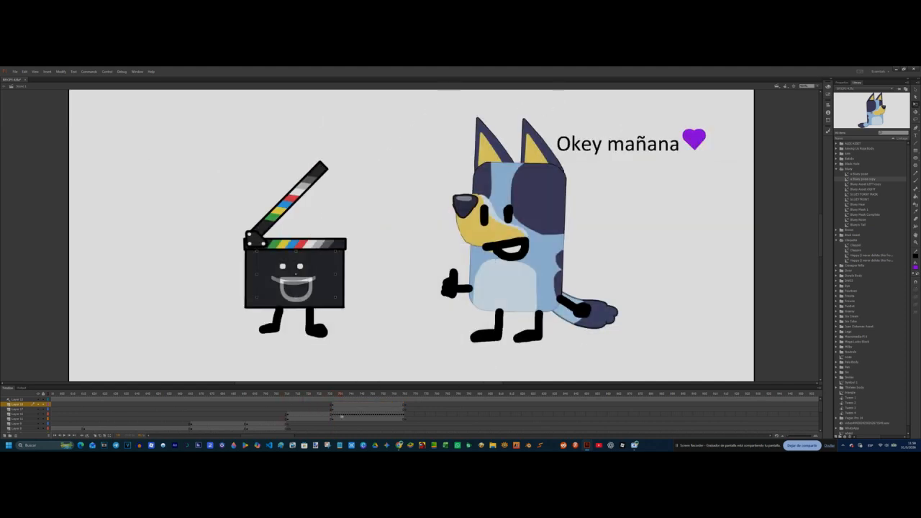
{"action": "left_click_drag", "start_coordinate": [385, 418], "coordinate": [446, 372]}
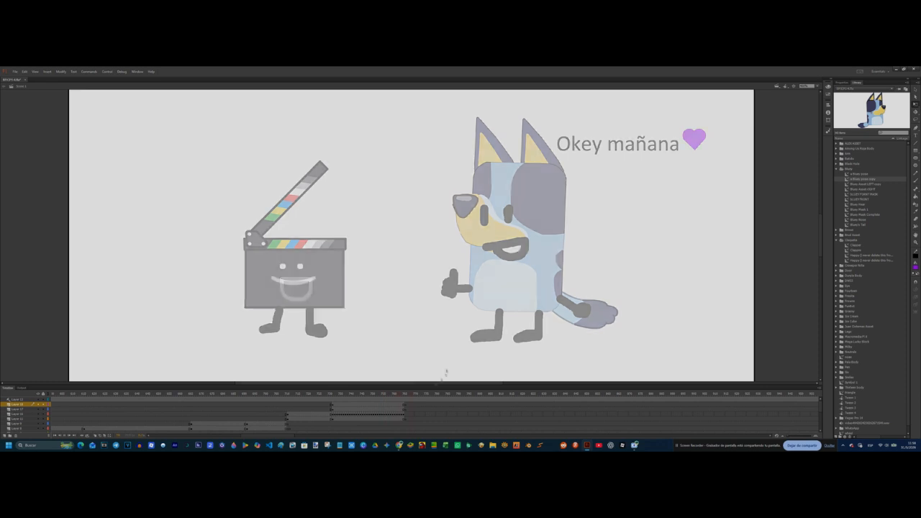
Step: Brush a black circle on the blank stage with two long slanted lines meeting in a point above it
{"action": "left_click", "coordinate": [915, 267]}
{"action": "left_click", "coordinate": [826, 281]}
{"action": "left_click", "coordinate": [915, 181]}
{"action": "left_click", "coordinate": [817, 86]}
{"action": "left_click", "coordinate": [809, 115]}
{"action": "mouse_move", "coordinate": [412, 212]}
{"action": "left_mouse_down"}
{"action": "mouse_move", "coordinate": [422, 284]}
{"action": "mouse_move", "coordinate": [404, 212]}
{"action": "left_mouse_up"}
{"action": "left_click_drag", "start_coordinate": [356, 279], "coordinate": [427, 165]}
{"action": "key", "text": "ctrl+z"}
{"action": "left_click_drag", "start_coordinate": [360, 292], "coordinate": [425, 149]}
{"action": "key", "text": "ctrl+z"}
{"action": "left_click_drag", "start_coordinate": [348, 298], "coordinate": [417, 154]}
{"action": "key", "text": "ctrl+z"}
{"action": "mouse_move", "coordinate": [352, 283]}
{"action": "left_mouse_down"}
{"action": "mouse_move", "coordinate": [399, 183]}
{"action": "mouse_move", "coordinate": [457, 248]}
{"action": "mouse_move", "coordinate": [472, 285]}
{"action": "left_mouse_up"}
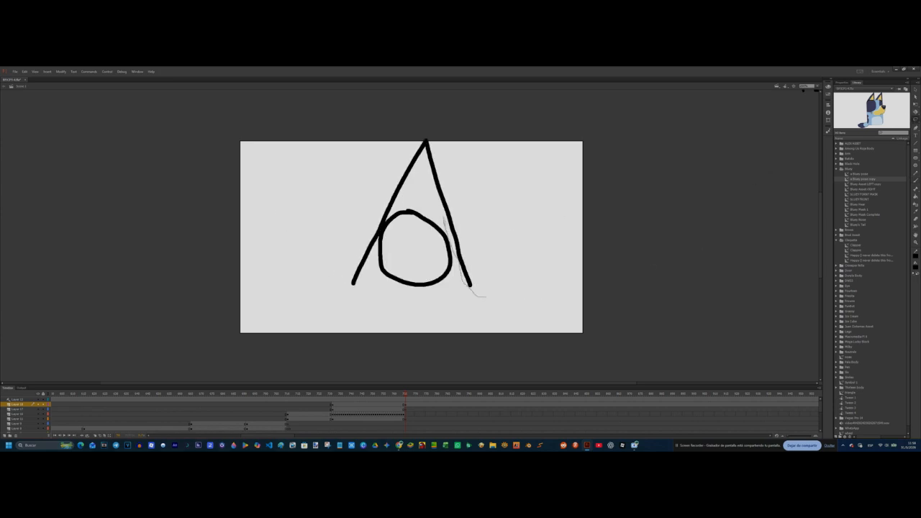
Step: Lasso the slanted line on the circle's right side, shift it slightly inward, and tidy the pointed tip
{"action": "mouse_move", "coordinate": [426, 144]}
{"action": "left_mouse_down"}
{"action": "mouse_move", "coordinate": [456, 159]}
{"action": "mouse_move", "coordinate": [485, 299]}
{"action": "left_mouse_up"}
{"action": "left_click", "coordinate": [699, 154]}
{"action": "left_click", "coordinate": [469, 291]}
{"action": "left_click", "coordinate": [511, 261]}
{"action": "left_click", "coordinate": [470, 285]}
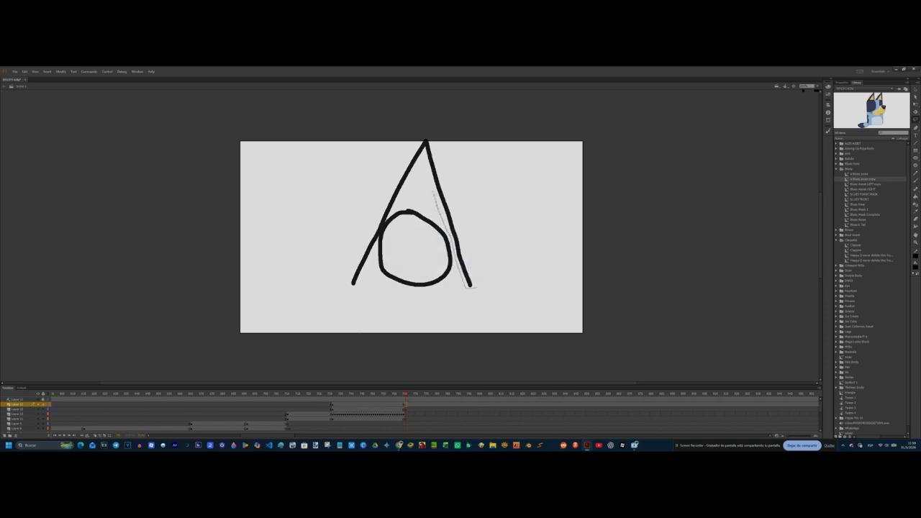
{"action": "left_click_drag", "start_coordinate": [427, 137], "coordinate": [476, 288]}
{"action": "left_click", "coordinate": [915, 105]}
{"action": "left_click_drag", "start_coordinate": [457, 247], "coordinate": [451, 246]}
{"action": "left_click", "coordinate": [515, 215]}
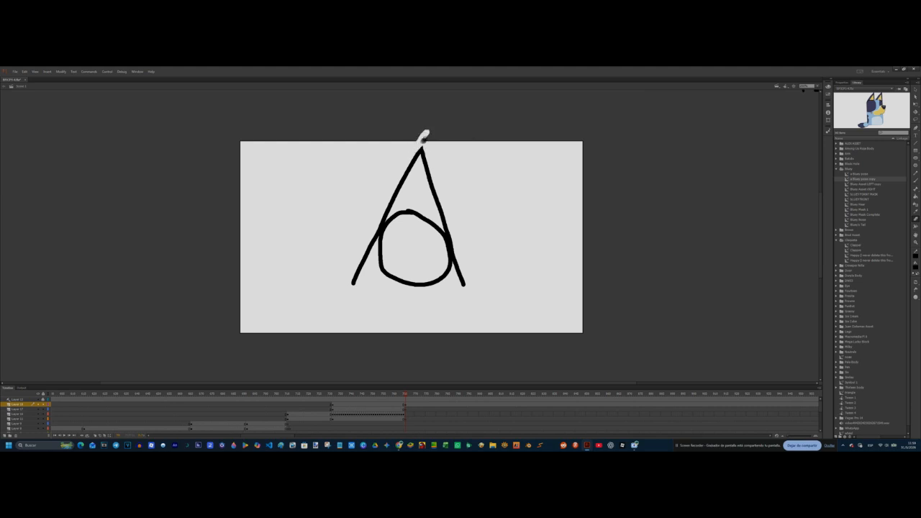
Step: Fill the pointed hat area above the circle with yellow
{"action": "left_click", "coordinate": [914, 197]}
{"action": "left_click", "coordinate": [915, 267]}
{"action": "left_click", "coordinate": [837, 320]}
{"action": "left_click", "coordinate": [419, 197]}
{"action": "left_click", "coordinate": [915, 267]}
{"action": "left_click", "coordinate": [836, 303]}
Step: Add a layer and draw a black line inside the circle, bent upward into a frowning mouth
{"action": "left_click", "coordinate": [5, 435]}
{"action": "left_click", "coordinate": [915, 267]}
{"action": "left_click", "coordinate": [837, 281]}
{"action": "left_click_drag", "start_coordinate": [434, 267], "coordinate": [431, 266]}
{"action": "key", "text": "q"}
{"action": "left_click", "coordinate": [416, 266]}
{"action": "left_click", "coordinate": [841, 83]}
{"action": "left_click_drag", "start_coordinate": [856, 148], "coordinate": [858, 149]}
{"action": "left_click", "coordinate": [430, 248]}
{"action": "left_click", "coordinate": [416, 269]}
{"action": "left_click", "coordinate": [415, 266]}
{"action": "left_click", "coordinate": [419, 253]}
{"action": "left_click_drag", "start_coordinate": [416, 267], "coordinate": [415, 257]}
{"action": "left_click", "coordinate": [415, 259]}
{"action": "left_click", "coordinate": [431, 268]}
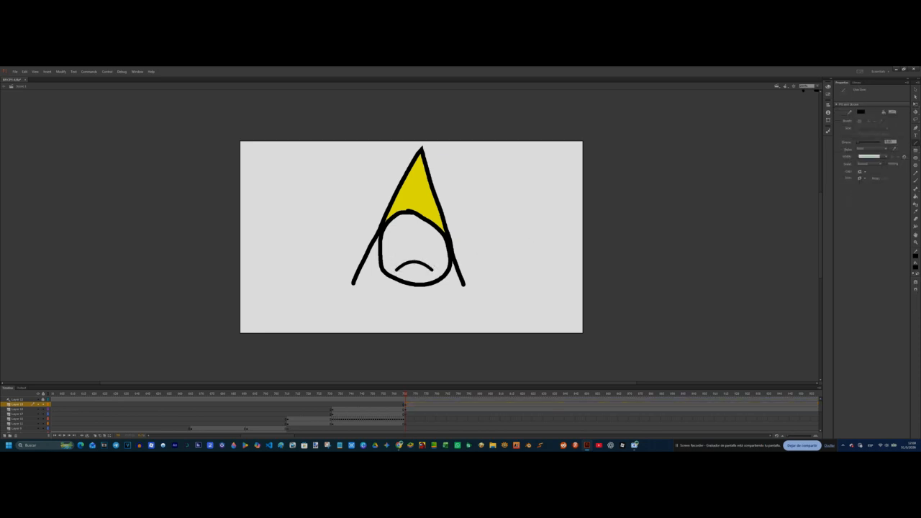
Step: Brush black eyes, arms and legs on the hat character and add the text "klasky te odio :'(" beside it
{"action": "key", "text": "b"}
{"action": "left_click_drag", "start_coordinate": [401, 285], "coordinate": [397, 305]}
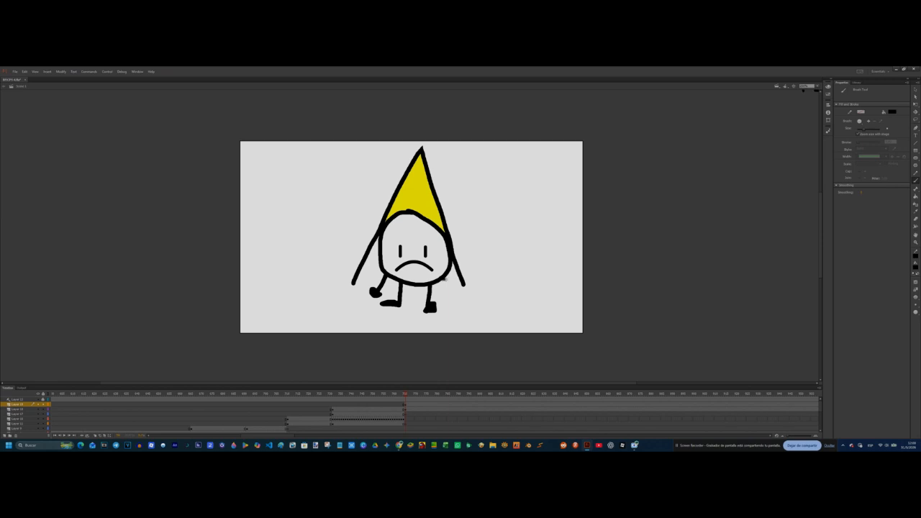
{"action": "key", "text": "t"}
{"action": "left_click", "coordinate": [454, 207]}
{"action": "type", "text": "klasky te odio :'("}
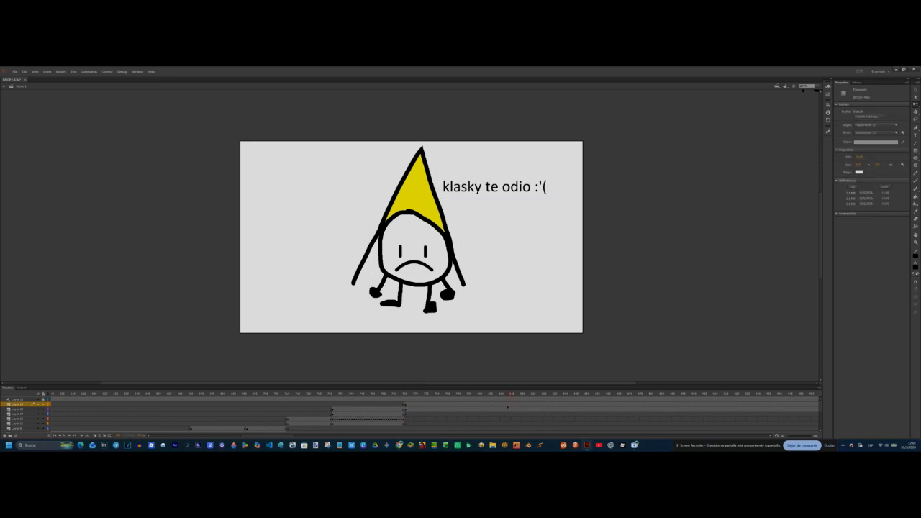
Step: Insert blank keyframes on the hat character's layers further along the timeline to start a new scene
{"action": "left_click", "coordinate": [580, 404]}
{"action": "key", "text": "F7"}
{"action": "left_click", "coordinate": [580, 410]}
{"action": "key", "text": "F7"}
{"action": "mouse_move", "coordinate": [580, 394]}
{"action": "left_mouse_down"}
{"action": "mouse_move", "coordinate": [415, 415]}
{"action": "mouse_move", "coordinate": [576, 413]}
{"action": "left_mouse_up"}
{"action": "left_click", "coordinate": [576, 404]}
{"action": "left_click", "coordinate": [581, 405]}
Step: Brush the black outlines of a face with two large round eyes, a band joining them and a rectangular mouth box
{"action": "key", "text": "b"}
{"action": "left_click_drag", "start_coordinate": [367, 239], "coordinate": [532, 241]}
{"action": "mouse_move", "coordinate": [457, 187]}
{"action": "left_mouse_down"}
{"action": "mouse_move", "coordinate": [519, 186]}
{"action": "mouse_move", "coordinate": [515, 216]}
{"action": "left_mouse_up"}
{"action": "mouse_move", "coordinate": [434, 308]}
{"action": "left_mouse_down"}
{"action": "mouse_move", "coordinate": [557, 311]}
{"action": "mouse_move", "coordinate": [434, 309]}
{"action": "left_mouse_up"}
Step: Brush a red mouth outline inside the rectangular box
{"action": "left_click", "coordinate": [915, 267]}
{"action": "left_click", "coordinate": [915, 266]}
Step: Brush black curved lines beside the eyes and two slanted angry eyebrows above them
{"action": "left_click", "coordinate": [915, 267]}
{"action": "left_click", "coordinate": [837, 308]}
{"action": "mouse_move", "coordinate": [540, 284]}
{"action": "left_mouse_down"}
{"action": "mouse_move", "coordinate": [464, 284]}
{"action": "mouse_move", "coordinate": [525, 285]}
{"action": "left_mouse_up"}
Step: Fill the band between the eyes and the mouth box with yellow, and the inside of the red mouth with black
{"action": "left_click", "coordinate": [915, 267]}
{"action": "left_click", "coordinate": [832, 282]}
{"action": "left_click_drag", "start_coordinate": [335, 236], "coordinate": [387, 262]}
{"action": "left_click_drag", "start_coordinate": [589, 265], "coordinate": [632, 241]}
{"action": "left_click_drag", "start_coordinate": [537, 148], "coordinate": [588, 94]}
{"action": "left_click_drag", "start_coordinate": [451, 152], "coordinate": [389, 99]}
{"action": "left_click_drag", "start_coordinate": [451, 207], "coordinate": [452, 216]}
Step: Select the whole face drawing, then scale it down and reposition it to fit the stage
{"action": "left_click", "coordinate": [915, 104]}
{"action": "mouse_move", "coordinate": [699, 354]}
{"action": "left_mouse_down"}
{"action": "mouse_move", "coordinate": [290, 171]}
{"action": "mouse_move", "coordinate": [289, 89]}
{"action": "left_mouse_up"}
{"action": "left_click_drag", "start_coordinate": [461, 215], "coordinate": [393, 227]}
{"action": "left_click_drag", "start_coordinate": [567, 330], "coordinate": [524, 298]}
{"action": "left_click_drag", "start_coordinate": [397, 215], "coordinate": [398, 229]}
{"action": "left_click", "coordinate": [648, 273]}
{"action": "left_click", "coordinate": [915, 196]}
{"action": "left_click", "coordinate": [915, 267]}
{"action": "left_click", "coordinate": [832, 322]}
{"action": "left_click", "coordinate": [416, 239]}
{"action": "left_click", "coordinate": [433, 281]}
{"action": "left_click", "coordinate": [430, 289]}
{"action": "key", "text": "ctrl+z"}
{"action": "left_click", "coordinate": [415, 294]}
{"action": "left_click", "coordinate": [915, 267]}
{"action": "left_click", "coordinate": [831, 283]}
{"action": "left_click", "coordinate": [415, 293]}
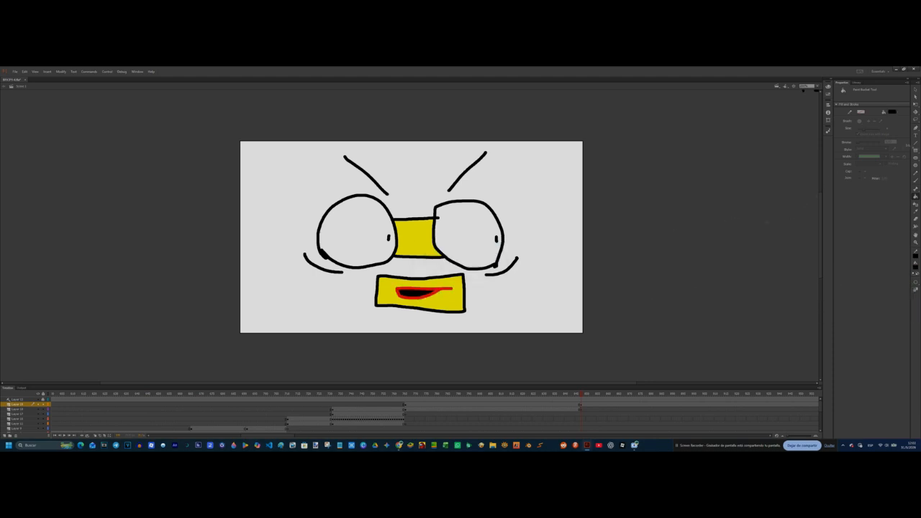
Step: Add the caption "a mi ke me importa" beside the angry face's eyebrow and deselect it
{"action": "left_click", "coordinate": [914, 135]}
{"action": "left_click", "coordinate": [491, 179]}
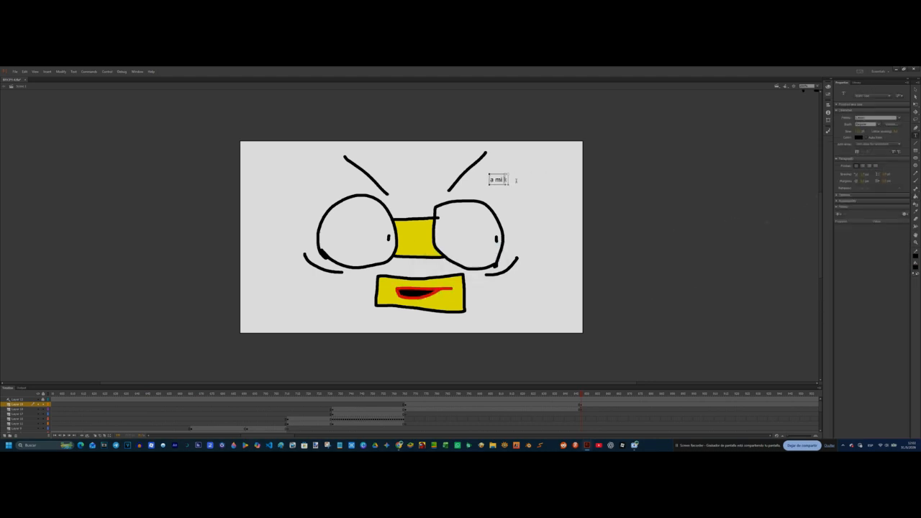
{"action": "left_click", "coordinate": [915, 105]}
{"action": "left_click", "coordinate": [571, 186]}
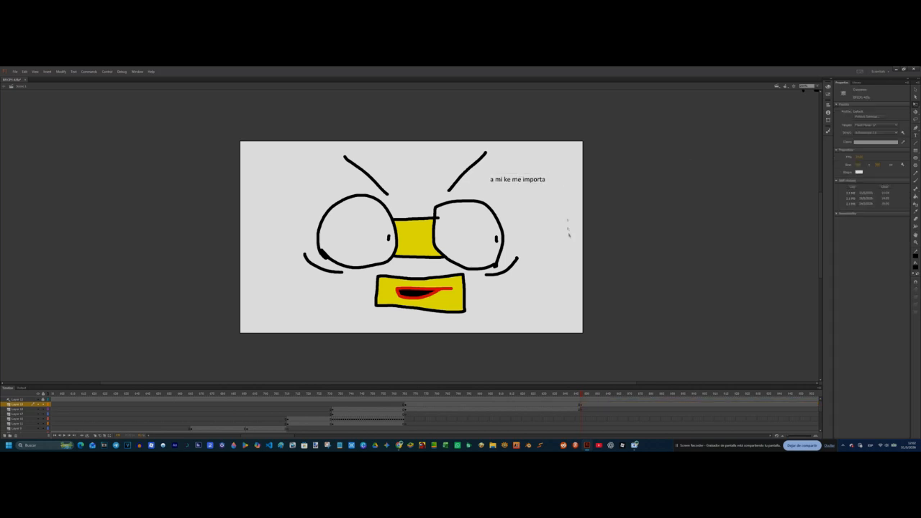
Step: Insert a blank keyframe at the end of the angry face scene and play the animation back from an earlier frame
{"action": "left_click_drag", "start_coordinate": [583, 400], "coordinate": [596, 411]}
{"action": "left_click_drag", "start_coordinate": [698, 410], "coordinate": [717, 410]}
{"action": "key", "text": "F7"}
{"action": "left_click", "coordinate": [336, 394]}
{"action": "key", "text": "Return"}
Step: Insert keyframes on both layers partway through the sad cone-hat character's scene, then enlarge its drawing and caption beyond the stage
{"action": "left_click", "coordinate": [497, 404]}
{"action": "key", "text": "F6"}
{"action": "left_click", "coordinate": [496, 409]}
{"action": "key", "text": "F6"}
{"action": "left_click", "coordinate": [496, 404]}
{"action": "key", "text": "ctrl+a"}
{"action": "left_click_drag", "start_coordinate": [551, 138], "coordinate": [630, 69]}
{"action": "left_click_drag", "start_coordinate": [474, 252], "coordinate": [510, 230]}
Step: Adjust the stroke thickness of the enlarged sad character's mouth and eyes, then play the scene back
{"action": "left_click", "coordinate": [510, 232]}
{"action": "left_click", "coordinate": [419, 271]}
{"action": "left_click_drag", "start_coordinate": [858, 149], "coordinate": [863, 148]}
{"action": "left_click", "coordinate": [440, 251]}
{"action": "left_click", "coordinate": [510, 231]}
{"action": "left_click", "coordinate": [393, 251]}
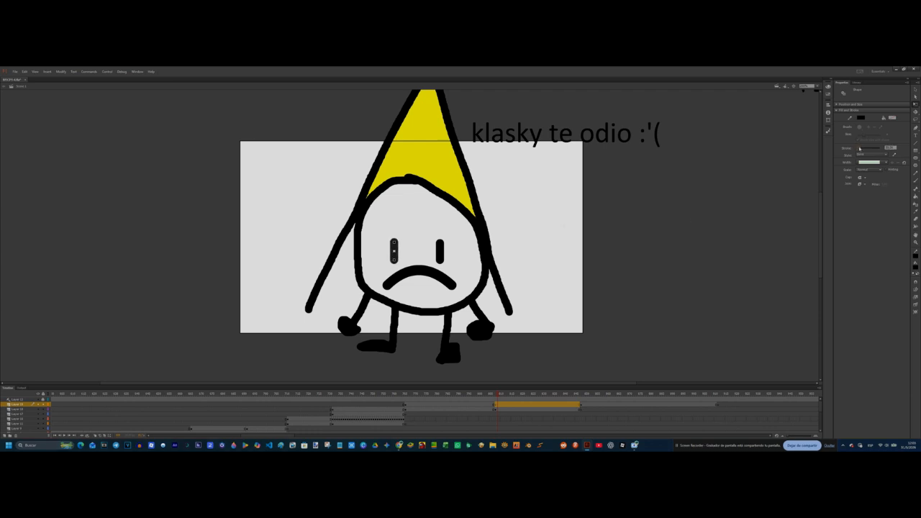
{"action": "left_click", "coordinate": [633, 237]}
{"action": "left_click", "coordinate": [405, 394]}
{"action": "key", "text": "Return"}
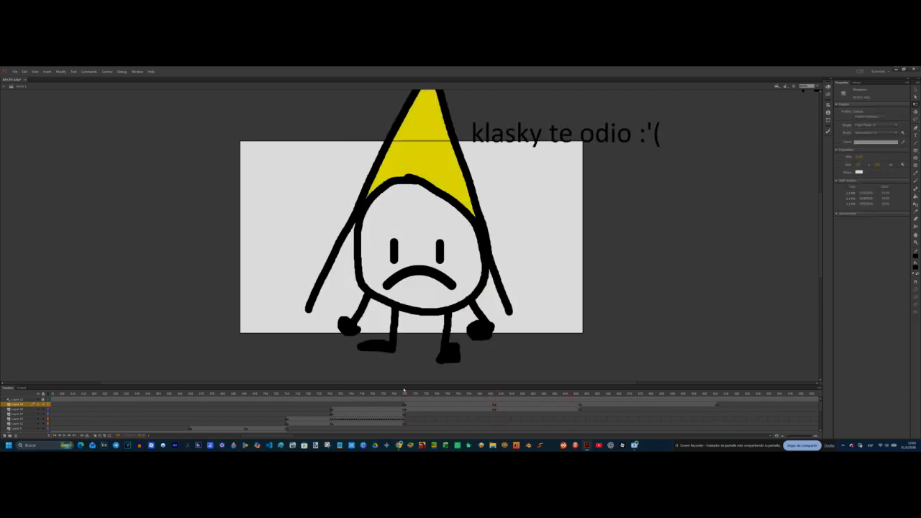
Step: Place the dog head symbol from the library on the blank keyframe and darken it with a Brightness colour effect
{"action": "left_click", "coordinate": [718, 405]}
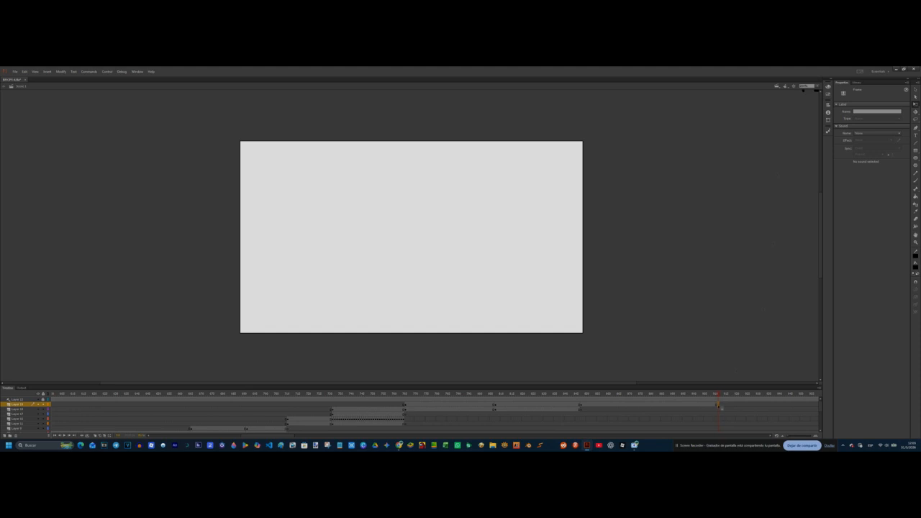
{"action": "left_click", "coordinate": [856, 83]}
{"action": "left_click_drag", "start_coordinate": [865, 178], "coordinate": [581, 246]}
{"action": "left_click", "coordinate": [841, 83]}
{"action": "left_click", "coordinate": [868, 132]}
{"action": "left_click", "coordinate": [864, 138]}
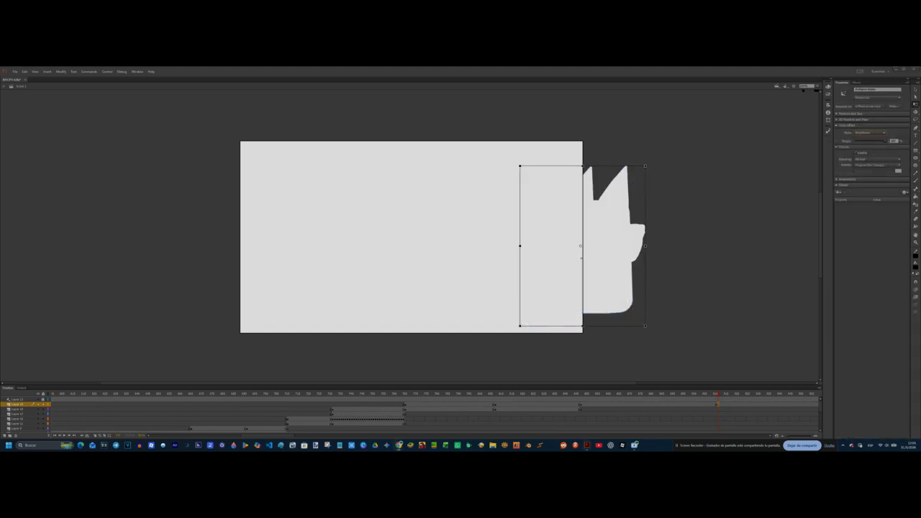
{"action": "left_click_drag", "start_coordinate": [885, 141], "coordinate": [860, 141]}
Step: Enlarge the dog head and move it so that only its snout and one ear overlap the stage's side edge
{"action": "left_click_drag", "start_coordinate": [520, 166], "coordinate": [448, 75]}
{"action": "left_click_drag", "start_coordinate": [686, 233], "coordinate": [302, 333]}
{"action": "left_click_drag", "start_coordinate": [64, 173], "coordinate": [2, 102]}
{"action": "left_click_drag", "start_coordinate": [166, 302], "coordinate": [140, 340]}
Step: Animate the dog head bobbing by nudging it alternately up and down on successive keyframes, then play it back
{"action": "left_click", "coordinate": [718, 405]}
{"action": "left_click_drag", "start_coordinate": [269, 436], "coordinate": [288, 436]}
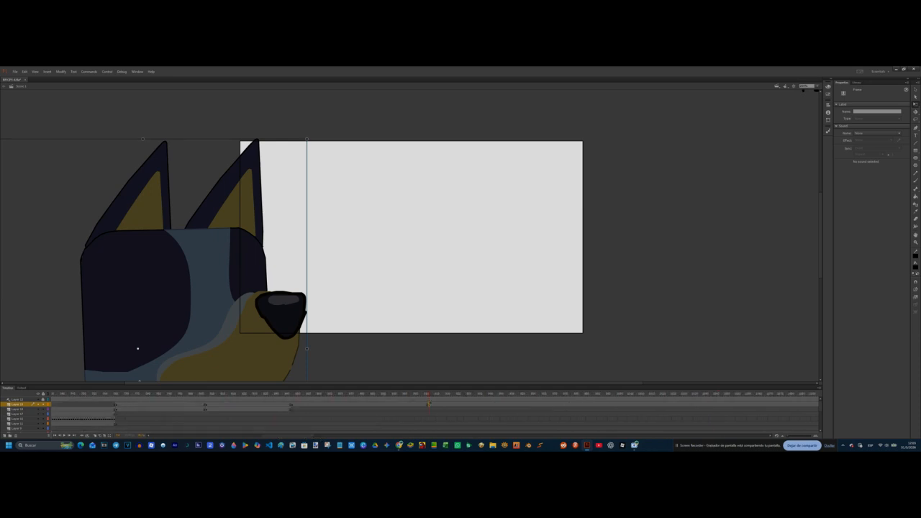
{"action": "key", "text": "shift+Up"}
{"action": "key", "text": "shift+Up"}
{"action": "key", "text": "shift+Up"}
{"action": "key", "text": "shift+Up"}
{"action": "left_click", "coordinate": [433, 405]}
{"action": "key", "text": "shift+Down"}
{"action": "key", "text": "shift+Down"}
{"action": "key", "text": "shift+Down"}
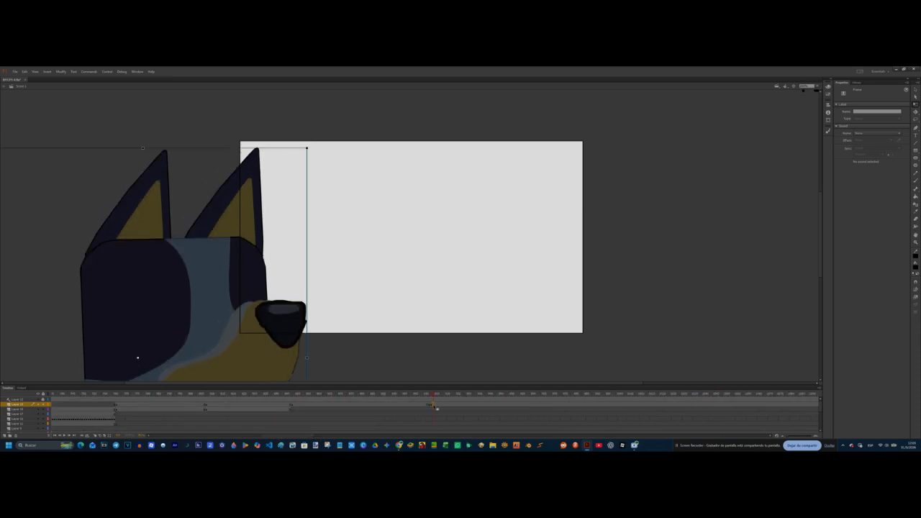
{"action": "key", "text": "shift+Up"}
{"action": "key", "text": "shift+Up"}
{"action": "key", "text": "shift+Up"}
{"action": "key", "text": "shift+Up"}
{"action": "key", "text": "shift+Up"}
{"action": "key", "text": "shift+Up"}
{"action": "key", "text": "shift+Up"}
{"action": "key", "text": "shift+Up"}
{"action": "key", "text": "F6"}
{"action": "key", "text": "shift+Down"}
{"action": "key", "text": "shift+Down"}
{"action": "key", "text": "shift+Down"}
{"action": "key", "text": "shift+Down"}
{"action": "key", "text": "shift+Down"}
{"action": "key", "text": "shift+Down"}
{"action": "key", "text": "shift+Down"}
{"action": "key", "text": "shift+Down"}
{"action": "key", "text": "F6"}
{"action": "key", "text": "shift+Up"}
{"action": "key", "text": "shift+Up"}
{"action": "key", "text": "shift+Up"}
{"action": "key", "text": "shift+Up"}
{"action": "key", "text": "shift+Up"}
{"action": "key", "text": "shift+Up"}
{"action": "key", "text": "shift+Up"}
{"action": "key", "text": "shift+Up"}
{"action": "key", "text": "shift+Up"}
{"action": "key", "text": "F6"}
{"action": "key", "text": "shift+Down"}
{"action": "key", "text": "shift+Down"}
{"action": "key", "text": "shift+Down"}
{"action": "key", "text": "shift+Down"}
{"action": "key", "text": "shift+Down"}
{"action": "key", "text": "shift+Down"}
{"action": "key", "text": "shift+Down"}
{"action": "key", "text": "shift+Down"}
{"action": "key", "text": "shift+Down"}
{"action": "key", "text": "shift+Down"}
{"action": "key", "text": "F6"}
{"action": "key", "text": "shift+Up"}
{"action": "key", "text": "shift+Up"}
{"action": "key", "text": "shift+Up"}
{"action": "key", "text": "shift+Up"}
{"action": "key", "text": "shift+Up"}
{"action": "key", "text": "shift+Up"}
{"action": "key", "text": "shift+Up"}
{"action": "key", "text": "shift+Up"}
{"action": "key", "text": "F6"}
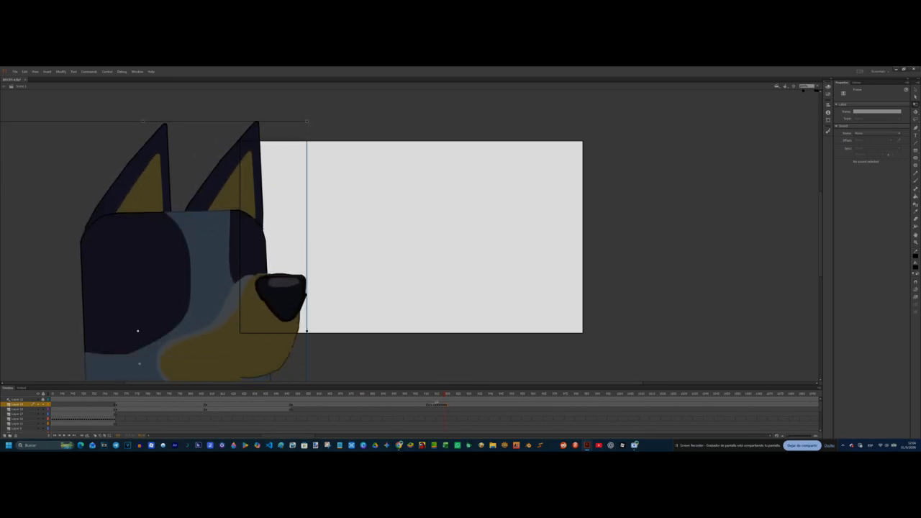
{"action": "key", "text": "shift+Down"}
{"action": "key", "text": "shift+Down"}
{"action": "key", "text": "shift+Down"}
{"action": "key", "text": "shift+Down"}
{"action": "key", "text": "shift+Down"}
{"action": "key", "text": "shift+Down"}
{"action": "key", "text": "shift+Down"}
{"action": "key", "text": "Return"}
Step: Insert a blank keyframe after the dog scene, brush a black cup-shaped body outline, and scale and reposition it on the stage
{"action": "left_click", "coordinate": [559, 404]}
{"action": "key", "text": "F7"}
{"action": "left_click", "coordinate": [915, 182]}
{"action": "mouse_move", "coordinate": [377, 208]}
{"action": "left_mouse_down"}
{"action": "mouse_move", "coordinate": [393, 177]}
{"action": "mouse_move", "coordinate": [377, 177]}
{"action": "left_mouse_up"}
{"action": "key", "text": "q"}
{"action": "key", "text": "ctrl+a"}
{"action": "left_click_drag", "start_coordinate": [475, 243], "coordinate": [475, 281]}
{"action": "left_click_drag", "start_coordinate": [482, 226], "coordinate": [482, 233]}
Step: Brush red legs and arms with round fists on the cup character, adding a dark red spot at one fist
{"action": "key", "text": "b"}
{"action": "mouse_move", "coordinate": [412, 285]}
{"action": "left_mouse_down"}
{"action": "mouse_move", "coordinate": [395, 302]}
{"action": "mouse_move", "coordinate": [394, 267]}
{"action": "left_mouse_up"}
{"action": "left_click", "coordinate": [915, 267]}
{"action": "left_click", "coordinate": [837, 307]}
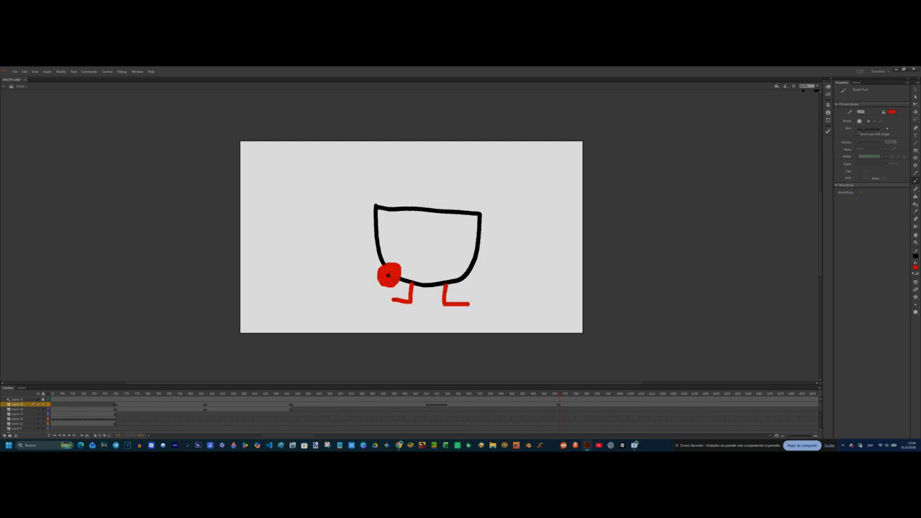
{"action": "left_click", "coordinate": [915, 267]}
{"action": "left_click", "coordinate": [841, 308]}
{"action": "left_click", "coordinate": [915, 267]}
{"action": "left_click", "coordinate": [836, 308]}
Step: Brush two black eyes and an open smiling mouth on the cup character, then check the neighbouring frames
{"action": "left_click", "coordinate": [915, 267]}
{"action": "left_click", "coordinate": [836, 281]}
{"action": "left_click_drag", "start_coordinate": [412, 242], "coordinate": [412, 253]}
{"action": "left_click_drag", "start_coordinate": [445, 242], "coordinate": [443, 266]}
{"action": "left_click", "coordinate": [560, 405]}
{"action": "key", "text": "q"}
{"action": "key", "text": "Escape"}
{"action": "key", "text": "comma"}
{"action": "key", "text": "period"}
{"action": "key", "text": "comma"}
{"action": "key", "text": "period"}
Step: Add the caption "tontos sigo aqui jaja >:3" above the cup character, then enlarge and reposition it
{"action": "key", "text": "t"}
{"action": "left_click", "coordinate": [364, 181]}
{"action": "type", "text": "tonm"}
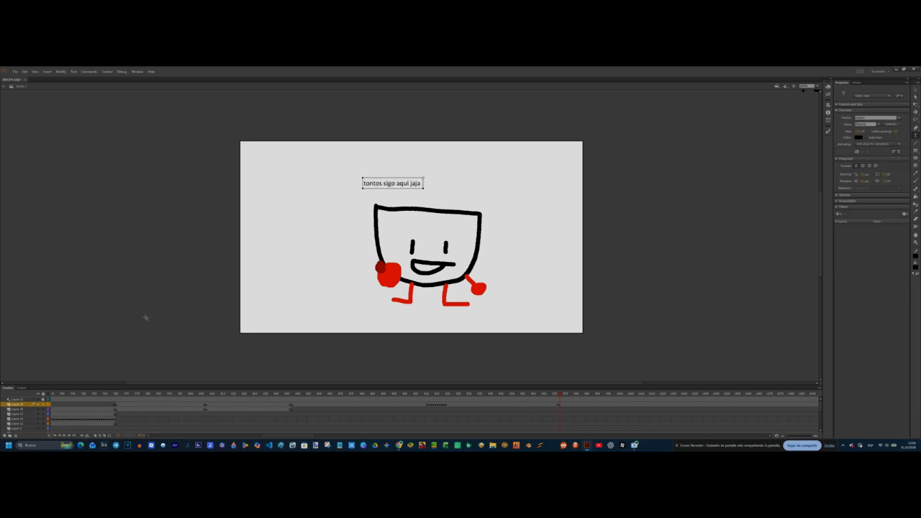
{"action": "left_click", "coordinate": [914, 104]}
{"action": "left_click_drag", "start_coordinate": [432, 188], "coordinate": [477, 195]}
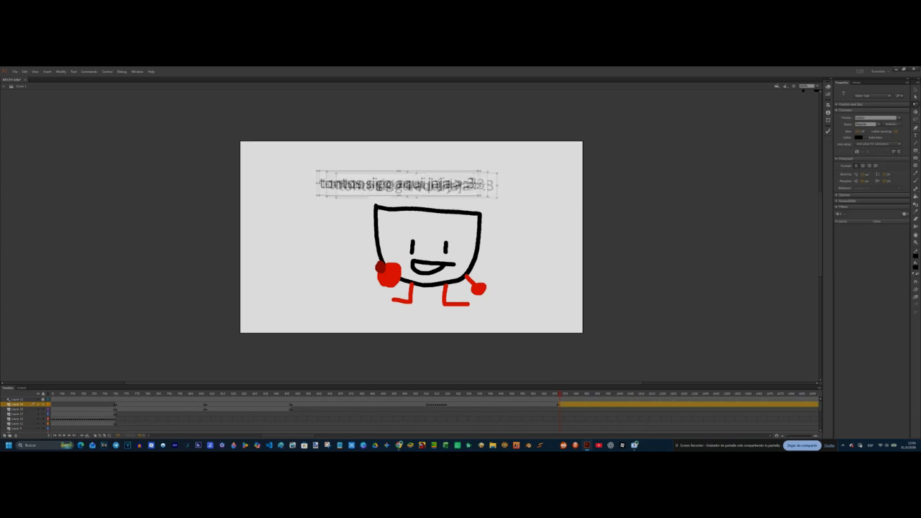